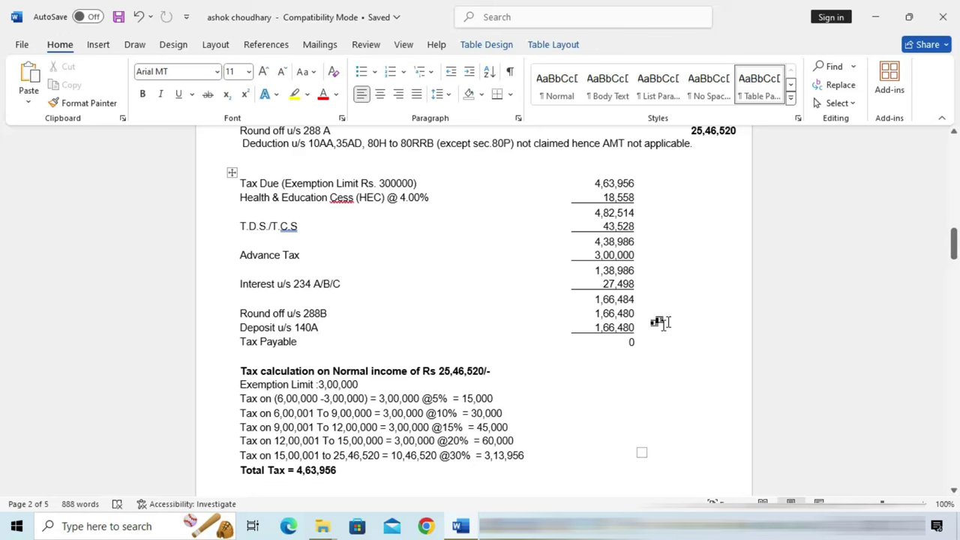
- Review the tax computation from the tax due and interest sections back to the business income section, glancing at TallyPrime on the way
{"action": "scroll", "coordinate": [660, 323], "scroll_direction": "down", "scroll_amount": 3}
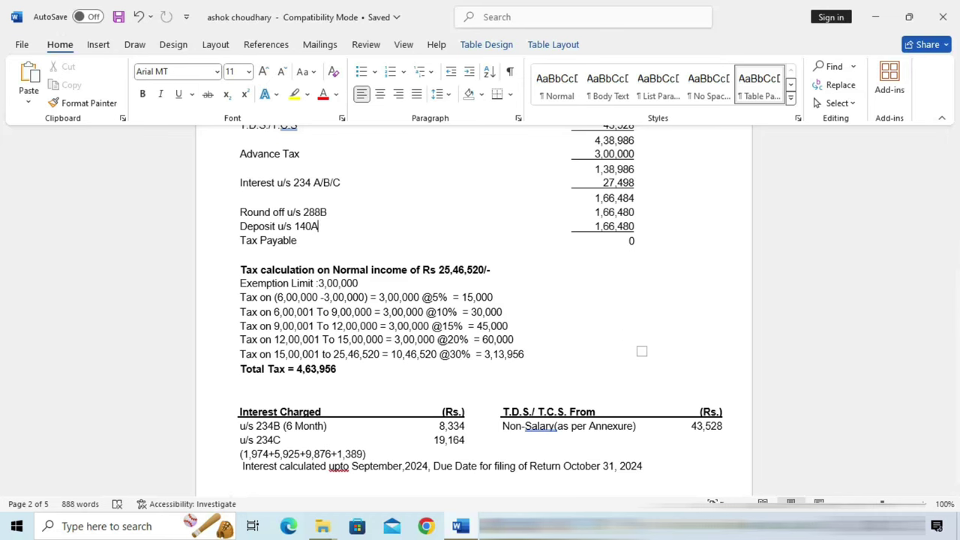
{"action": "key", "text": "alt+Tab"}
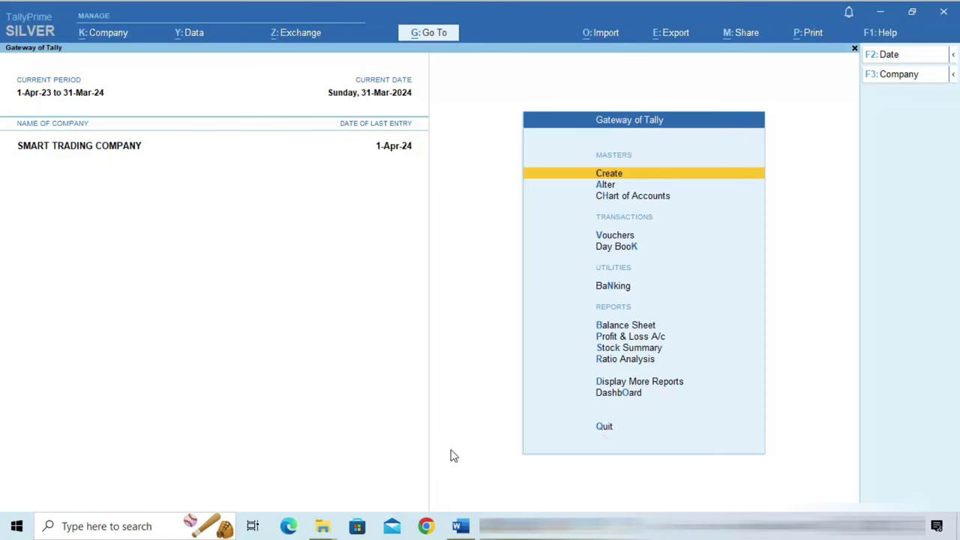
{"action": "left_click", "coordinate": [460, 526]}
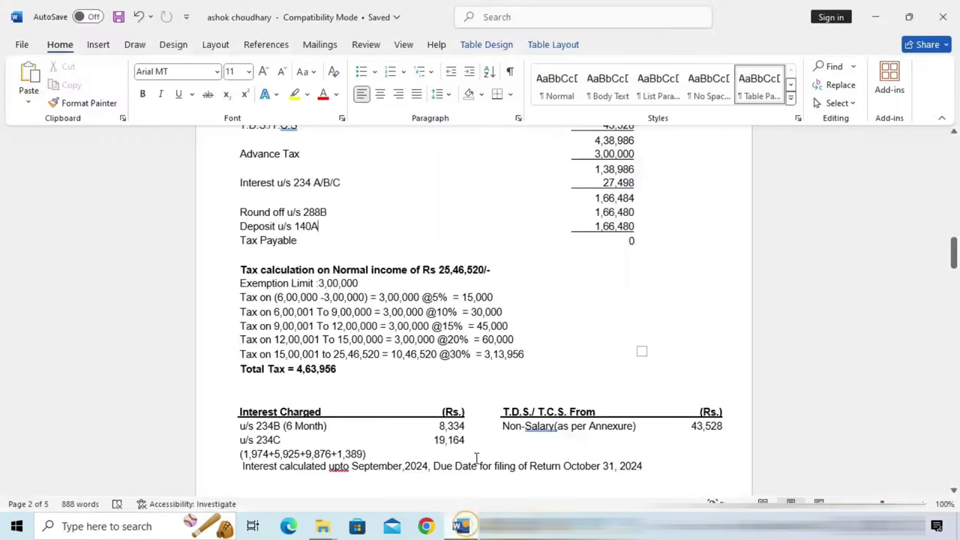
{"action": "scroll", "coordinate": [567, 228], "scroll_direction": "up", "scroll_amount": 2}
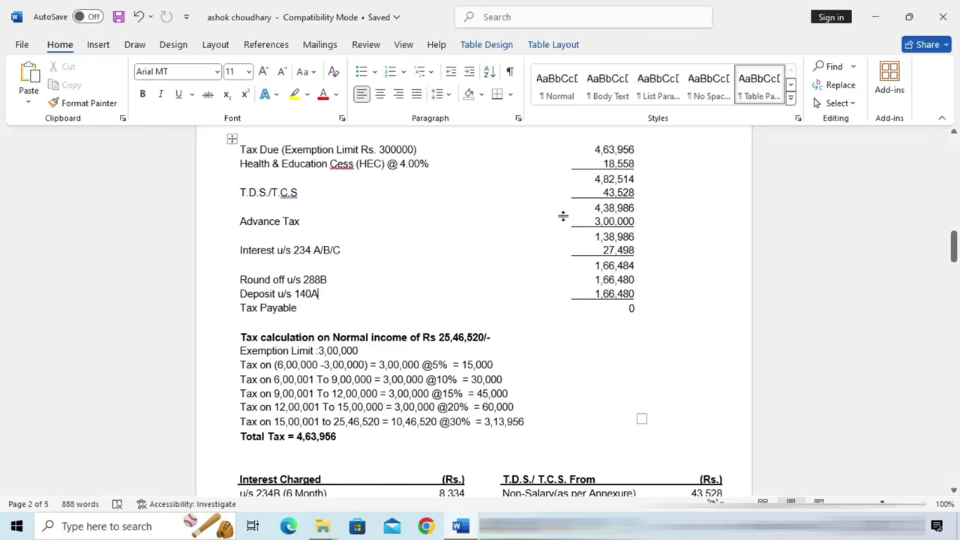
{"action": "scroll", "coordinate": [540, 250], "scroll_direction": "up", "scroll_amount": 3}
{"action": "scroll", "coordinate": [541, 250], "scroll_direction": "up", "scroll_amount": 14}
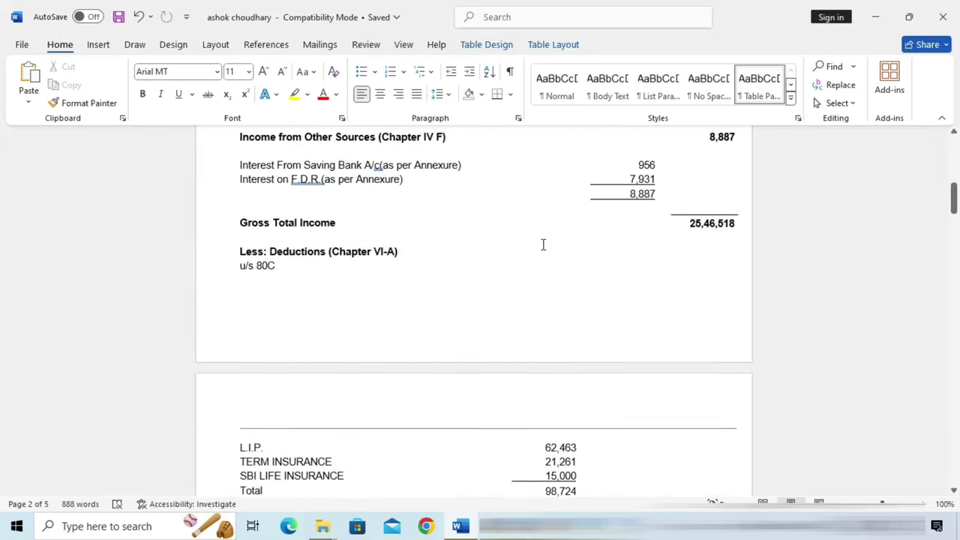
{"action": "scroll", "coordinate": [544, 244], "scroll_direction": "up", "scroll_amount": 6}
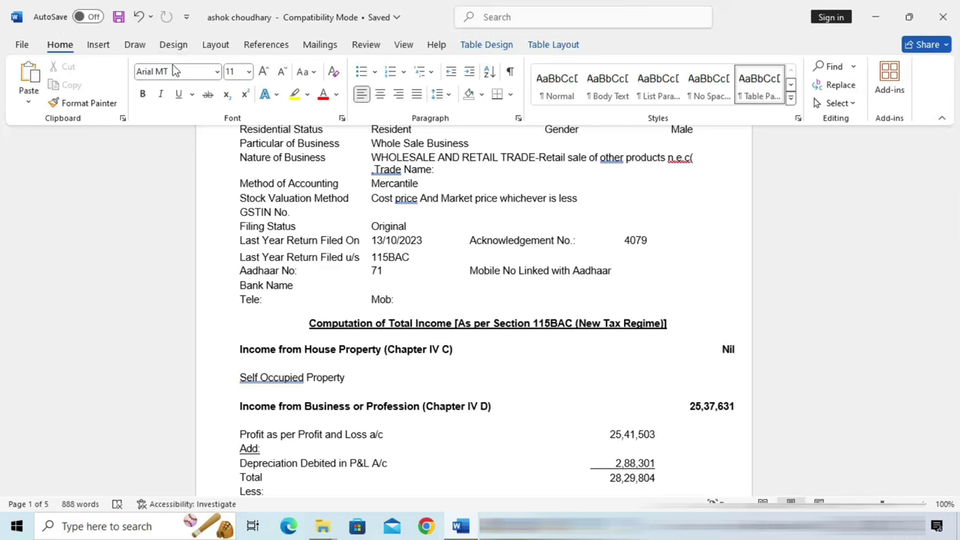
{"action": "scroll", "coordinate": [472, 289], "scroll_direction": "down", "scroll_amount": 2}
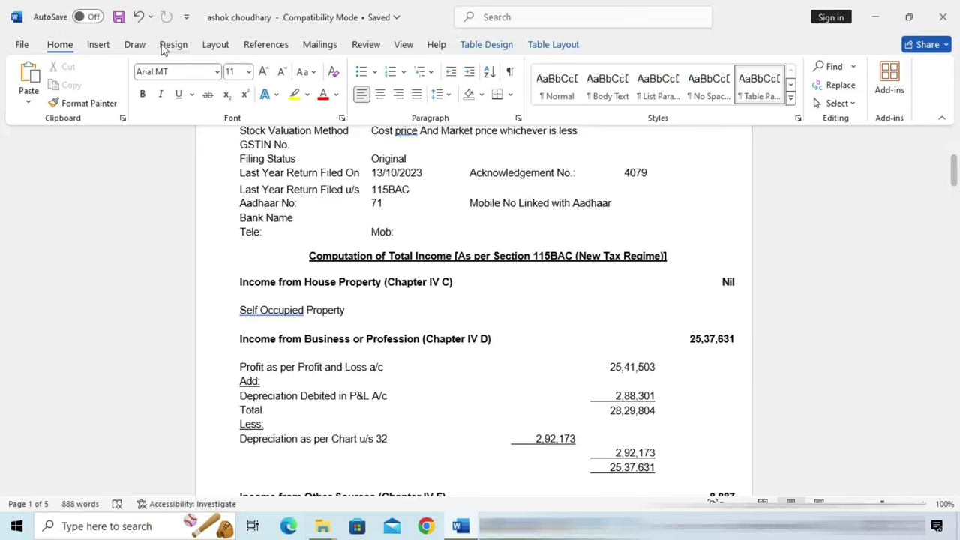
- Circle the Income from Business or Profession total with the black pen at its thick stroke setting
{"action": "left_click", "coordinate": [135, 44]}
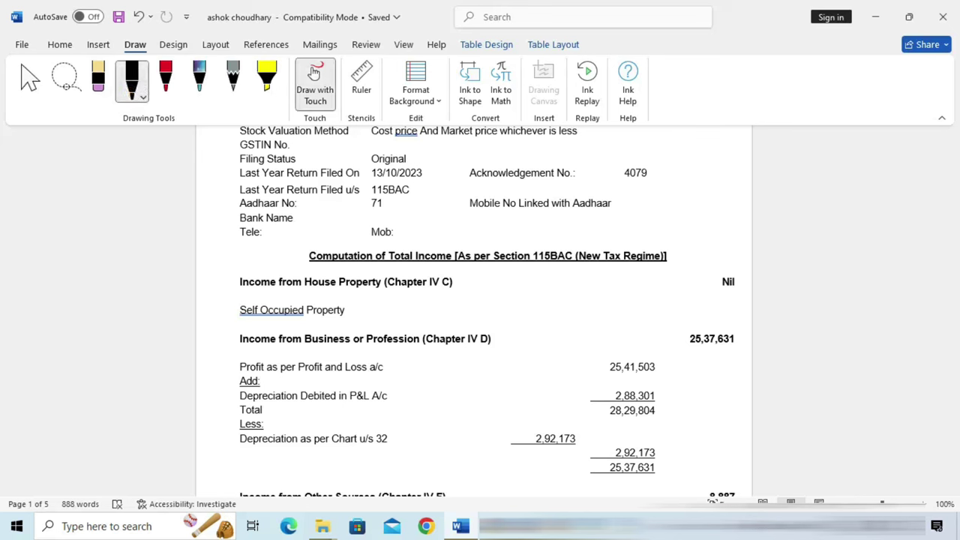
{"action": "key", "text": "Escape"}
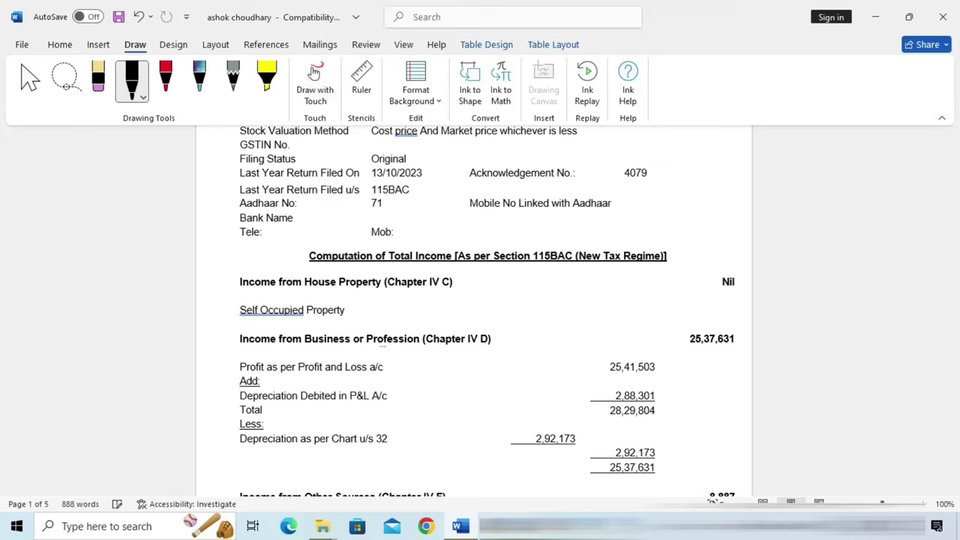
{"action": "mouse_move", "coordinate": [721, 321]}
{"action": "left_mouse_down"}
{"action": "mouse_move", "coordinate": [691, 327]}
{"action": "mouse_move", "coordinate": [751, 350]}
{"action": "mouse_move", "coordinate": [734, 320]}
{"action": "left_mouse_up"}
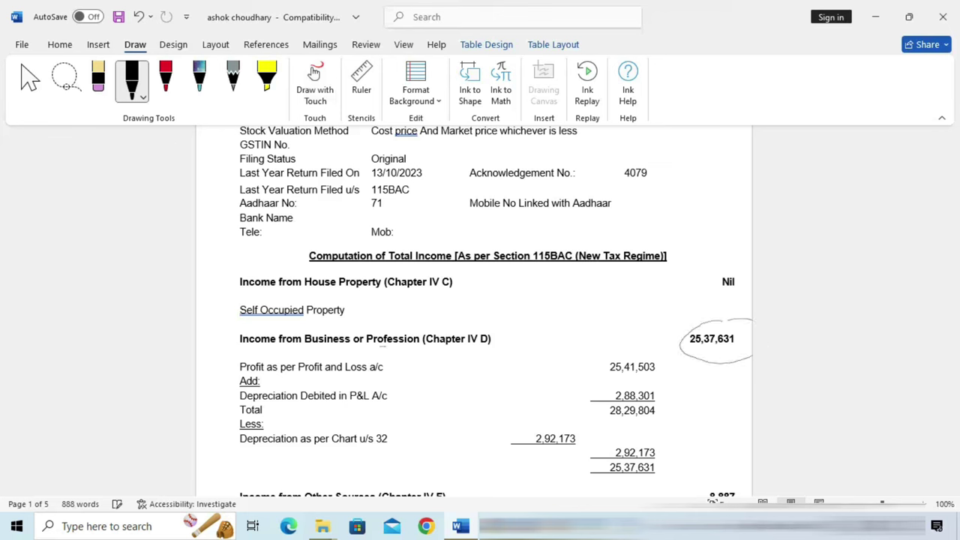
{"action": "left_click", "coordinate": [143, 95]}
{"action": "left_click", "coordinate": [195, 169]}
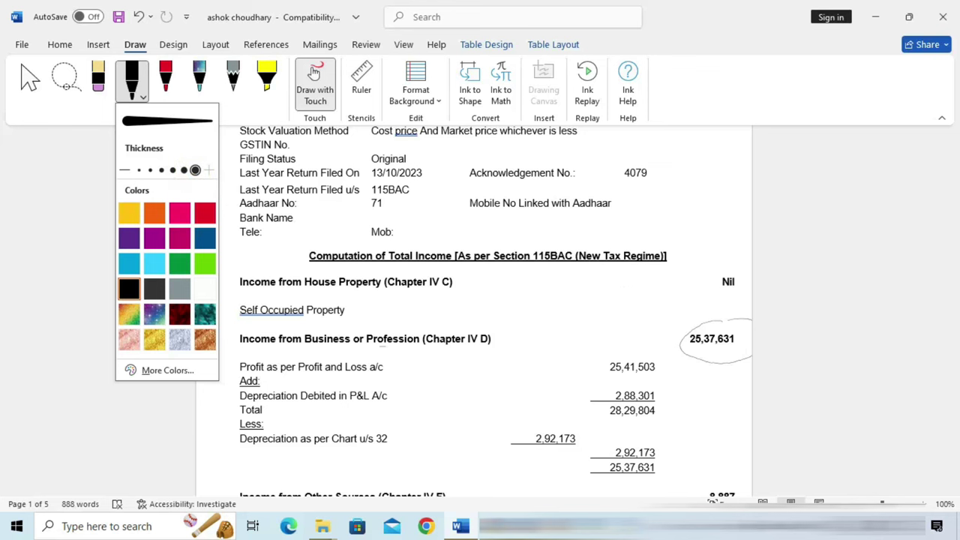
{"action": "mouse_move", "coordinate": [711, 314]}
{"action": "left_mouse_down"}
{"action": "mouse_move", "coordinate": [675, 349]}
{"action": "mouse_move", "coordinate": [754, 343]}
{"action": "mouse_move", "coordinate": [720, 320]}
{"action": "left_mouse_up"}
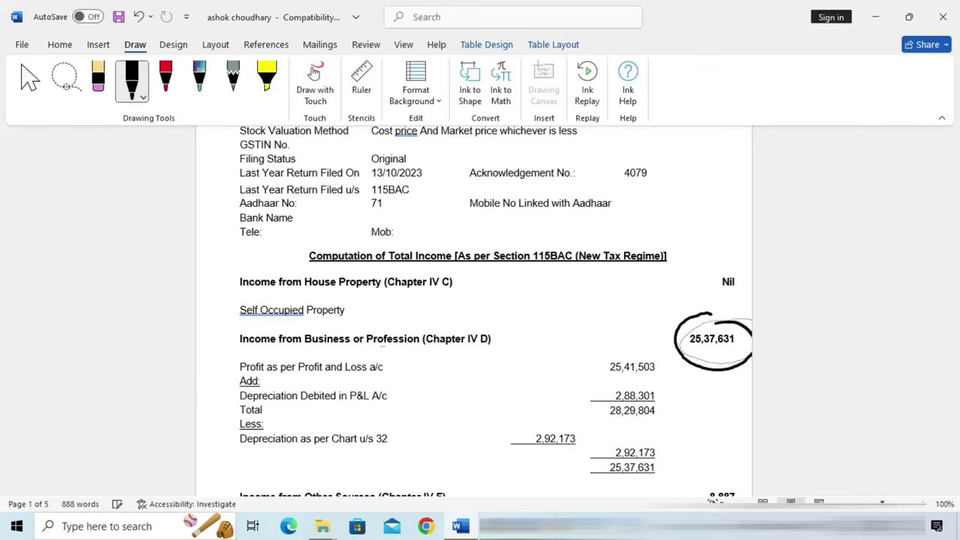
- Underline the Gross Total Income label and circle its amount in black ink
{"action": "scroll", "coordinate": [638, 338], "scroll_direction": "down", "scroll_amount": 4}
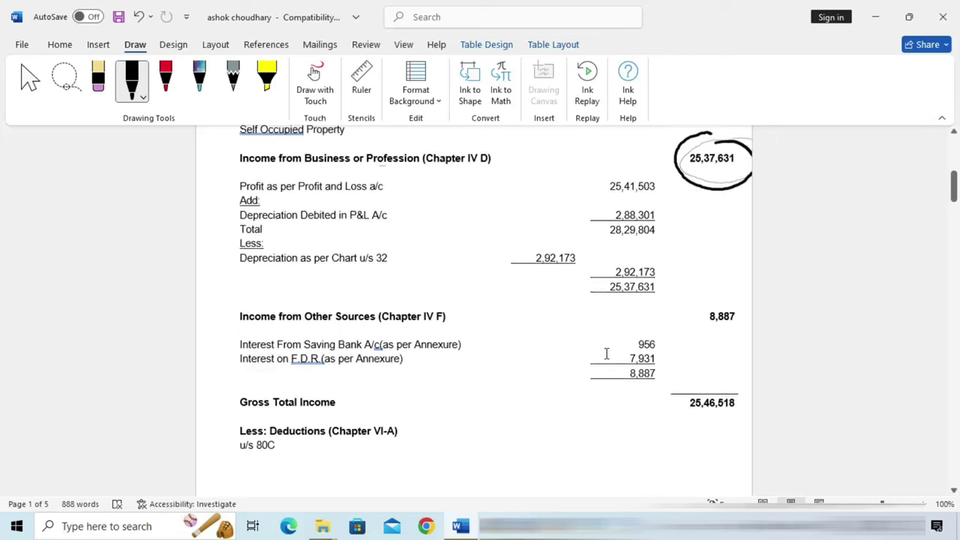
{"action": "scroll", "coordinate": [593, 334], "scroll_direction": "down", "scroll_amount": 2}
{"action": "scroll", "coordinate": [596, 326], "scroll_direction": "down", "scroll_amount": 1}
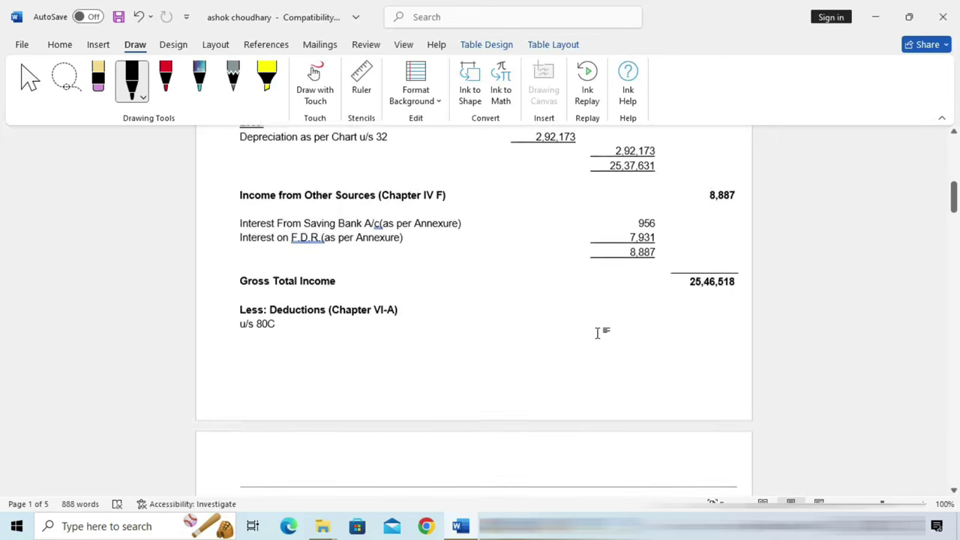
{"action": "scroll", "coordinate": [598, 333], "scroll_direction": "down", "scroll_amount": 2}
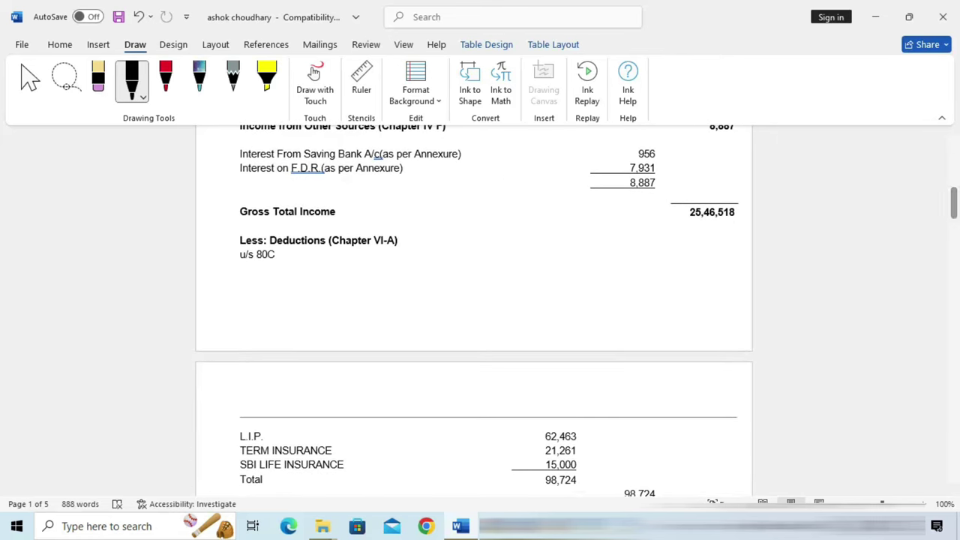
{"action": "left_click_drag", "start_coordinate": [273, 223], "coordinate": [317, 222]}
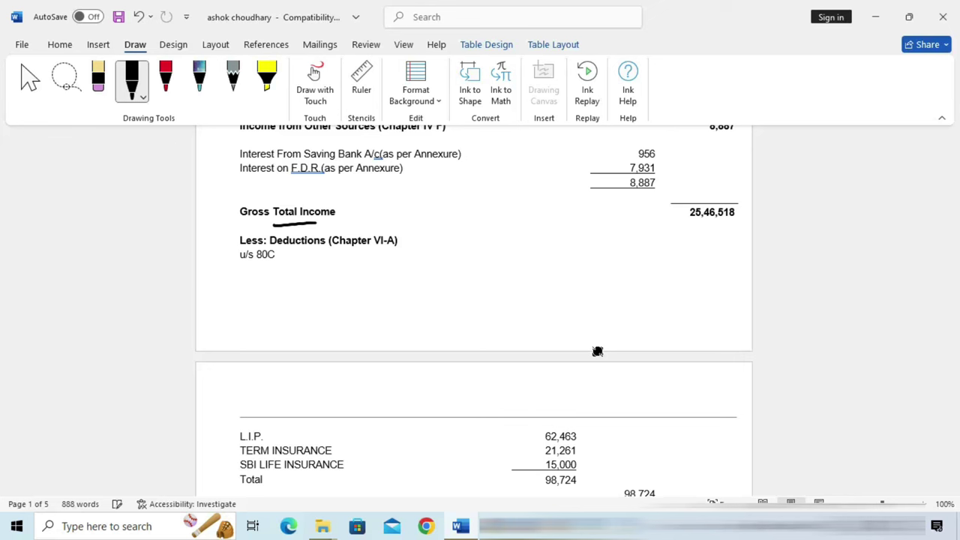
{"action": "mouse_move", "coordinate": [711, 192]}
{"action": "left_mouse_down"}
{"action": "mouse_move", "coordinate": [687, 224]}
{"action": "mouse_move", "coordinate": [725, 197]}
{"action": "left_mouse_up"}
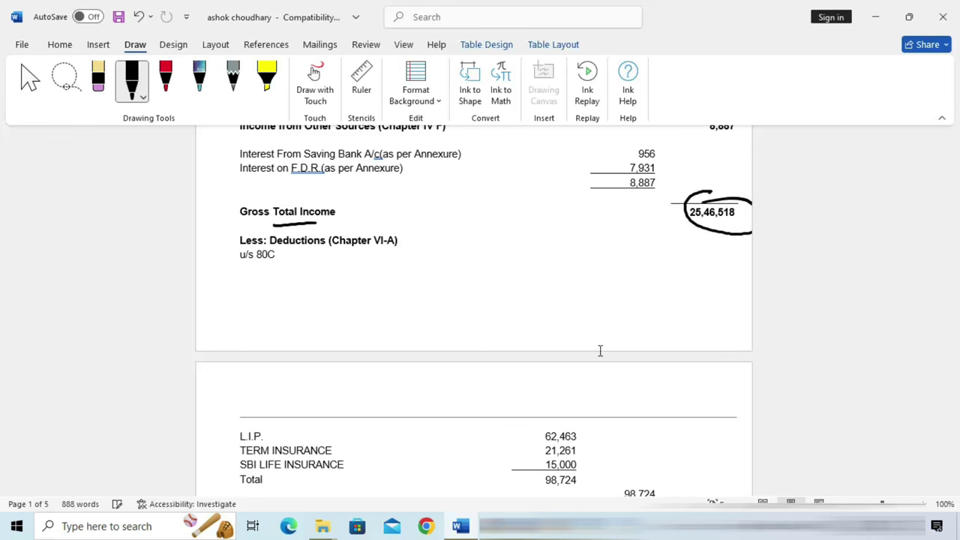
- Circle the Total Income and section 288 A round-off amounts together and underline the Total Income label
{"action": "scroll", "coordinate": [615, 353], "scroll_direction": "down", "scroll_amount": 3}
{"action": "scroll", "coordinate": [585, 314], "scroll_direction": "down", "scroll_amount": 1}
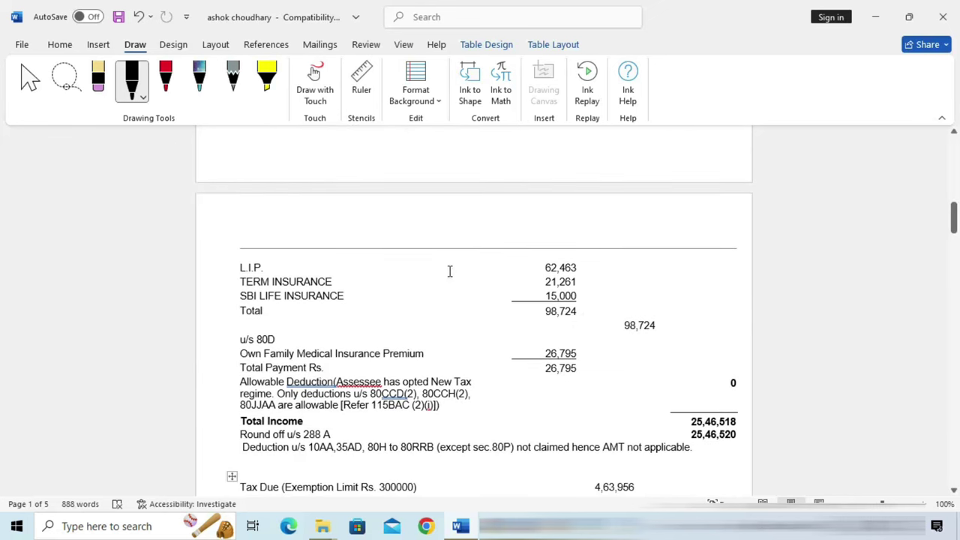
{"action": "scroll", "coordinate": [450, 274], "scroll_direction": "down", "scroll_amount": 1}
{"action": "scroll", "coordinate": [480, 251], "scroll_direction": "down", "scroll_amount": 3}
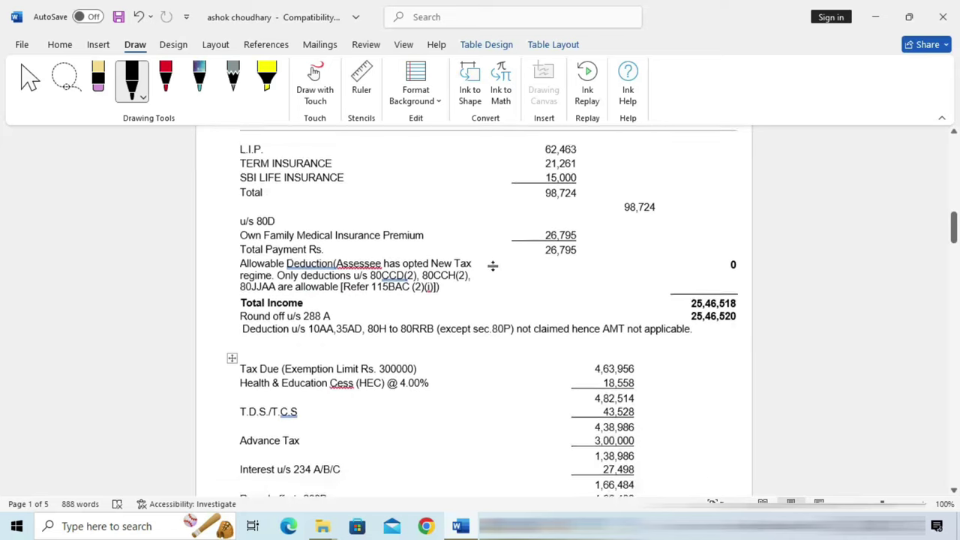
{"action": "scroll", "coordinate": [455, 291], "scroll_direction": "down", "scroll_amount": 1}
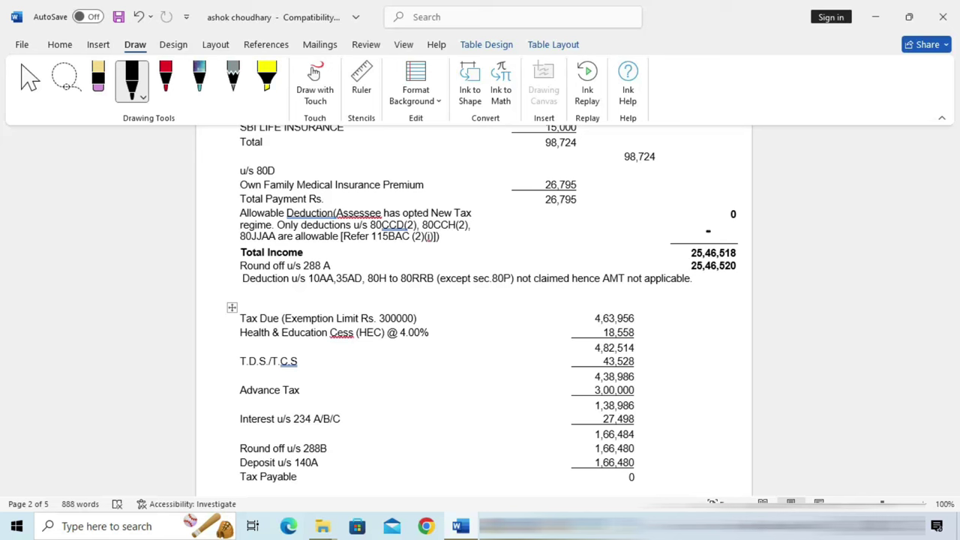
{"action": "mouse_move", "coordinate": [710, 231]}
{"action": "left_mouse_down"}
{"action": "mouse_move", "coordinate": [679, 243]}
{"action": "mouse_move", "coordinate": [699, 291]}
{"action": "mouse_move", "coordinate": [747, 275]}
{"action": "mouse_move", "coordinate": [731, 241]}
{"action": "mouse_move", "coordinate": [708, 237]}
{"action": "left_mouse_up"}
{"action": "left_click_drag", "start_coordinate": [251, 261], "coordinate": [312, 255]}
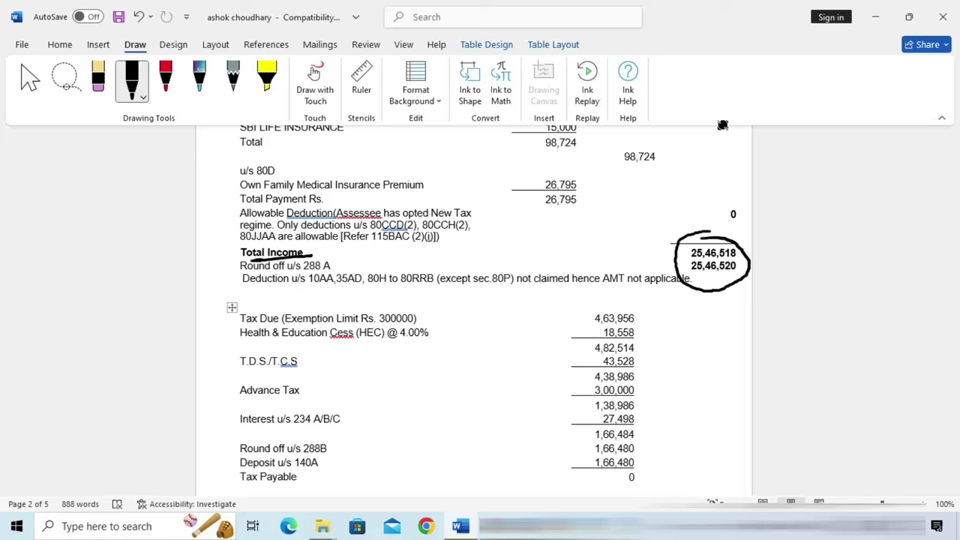
- Circle the whole amounts column of the tax computation and tick the Tax Due label and its amount
{"action": "mouse_move", "coordinate": [571, 301]}
{"action": "left_mouse_down"}
{"action": "mouse_move", "coordinate": [555, 346]}
{"action": "mouse_move", "coordinate": [561, 472]}
{"action": "mouse_move", "coordinate": [670, 459]}
{"action": "mouse_move", "coordinate": [654, 324]}
{"action": "mouse_move", "coordinate": [619, 293]}
{"action": "mouse_move", "coordinate": [564, 298]}
{"action": "left_mouse_up"}
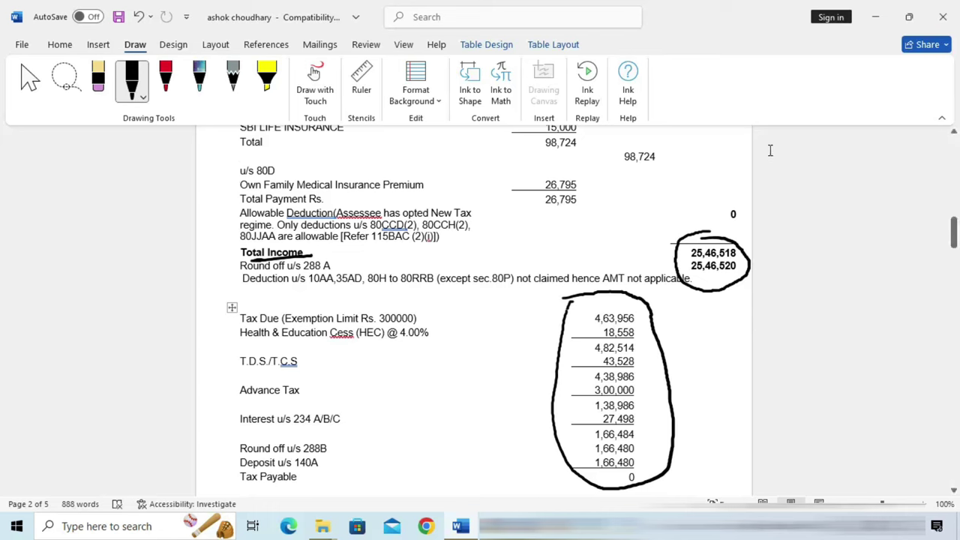
{"action": "scroll", "coordinate": [665, 349], "scroll_direction": "down", "scroll_amount": 2}
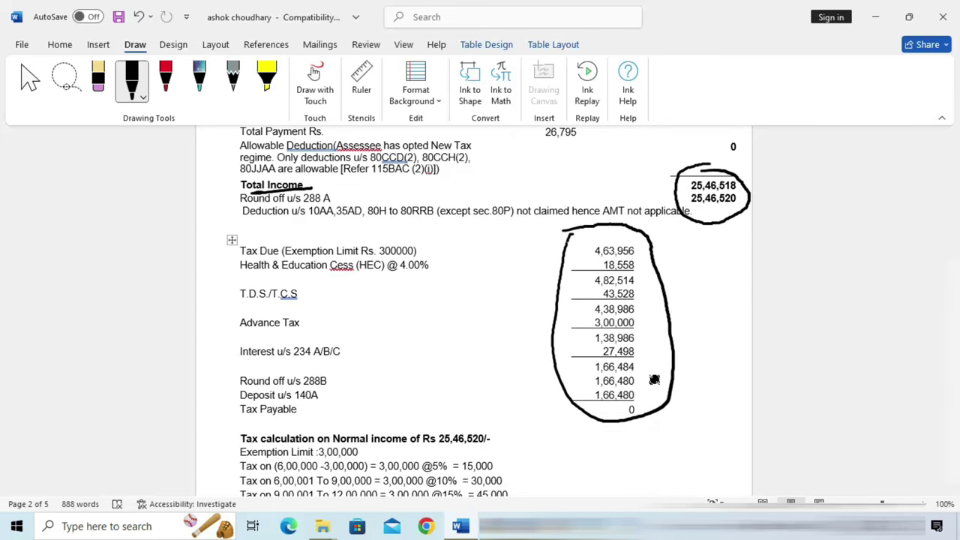
{"action": "left_click_drag", "start_coordinate": [643, 244], "coordinate": [692, 237]}
{"action": "left_click_drag", "start_coordinate": [417, 249], "coordinate": [447, 236]}
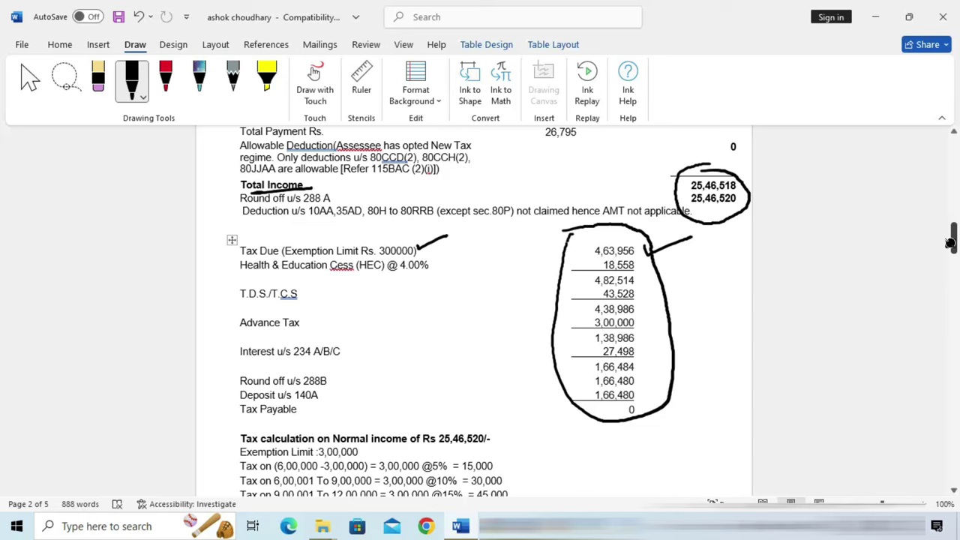
- Mark the Health & Education Cess amount and the subtotal below it with dashes, and box the T.D.S./T.C.S amount
{"action": "left_click_drag", "start_coordinate": [643, 261], "coordinate": [681, 255]}
{"action": "left_click_drag", "start_coordinate": [641, 280], "coordinate": [678, 275]}
{"action": "mouse_move", "coordinate": [586, 285]}
{"action": "left_mouse_down"}
{"action": "mouse_move", "coordinate": [587, 298]}
{"action": "mouse_move", "coordinate": [621, 303]}
{"action": "mouse_move", "coordinate": [657, 291]}
{"action": "mouse_move", "coordinate": [611, 277]}
{"action": "mouse_move", "coordinate": [592, 285]}
{"action": "left_mouse_up"}
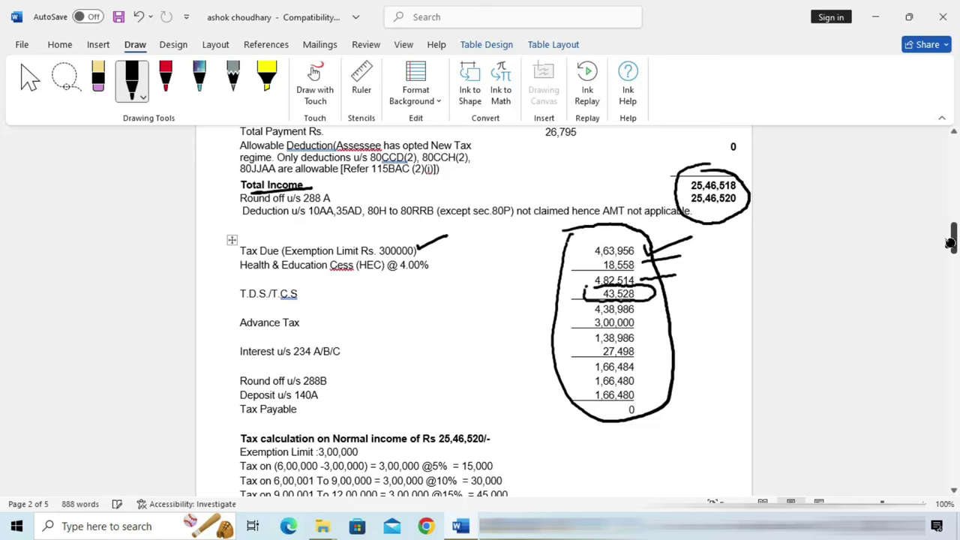
- Handwrite "23-24" beside the T.D.S./T.C.S label and circle and underline the label
{"action": "mouse_move", "coordinate": [319, 289]}
{"action": "left_mouse_down"}
{"action": "mouse_move", "coordinate": [320, 306]}
{"action": "mouse_move", "coordinate": [373, 291]}
{"action": "left_mouse_up"}
{"action": "mouse_move", "coordinate": [377, 287]}
{"action": "left_mouse_down"}
{"action": "mouse_move", "coordinate": [389, 304]}
{"action": "mouse_move", "coordinate": [409, 291]}
{"action": "mouse_move", "coordinate": [405, 300]}
{"action": "left_mouse_up"}
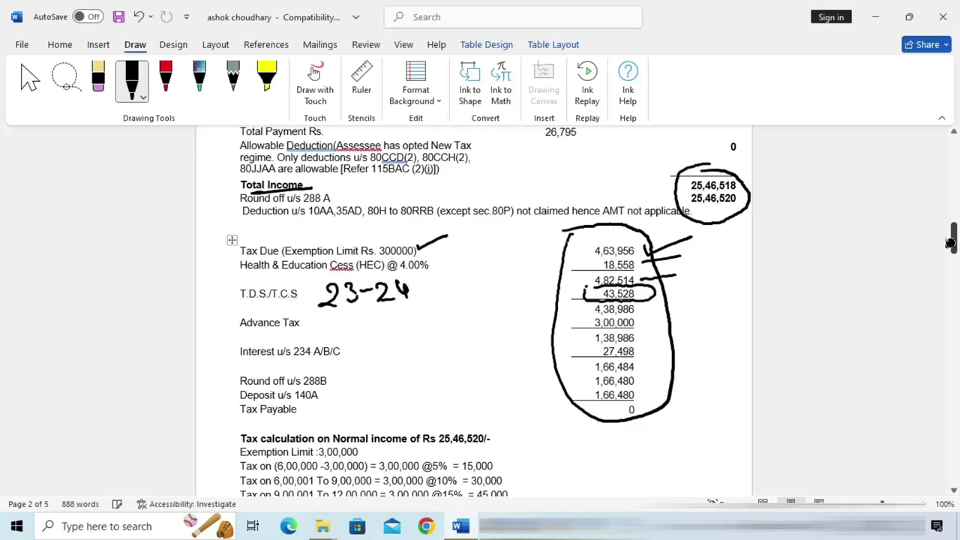
{"action": "mouse_move", "coordinate": [261, 304]}
{"action": "left_mouse_down"}
{"action": "mouse_move", "coordinate": [313, 289]}
{"action": "mouse_move", "coordinate": [253, 271]}
{"action": "mouse_move", "coordinate": [300, 307]}
{"action": "left_mouse_up"}
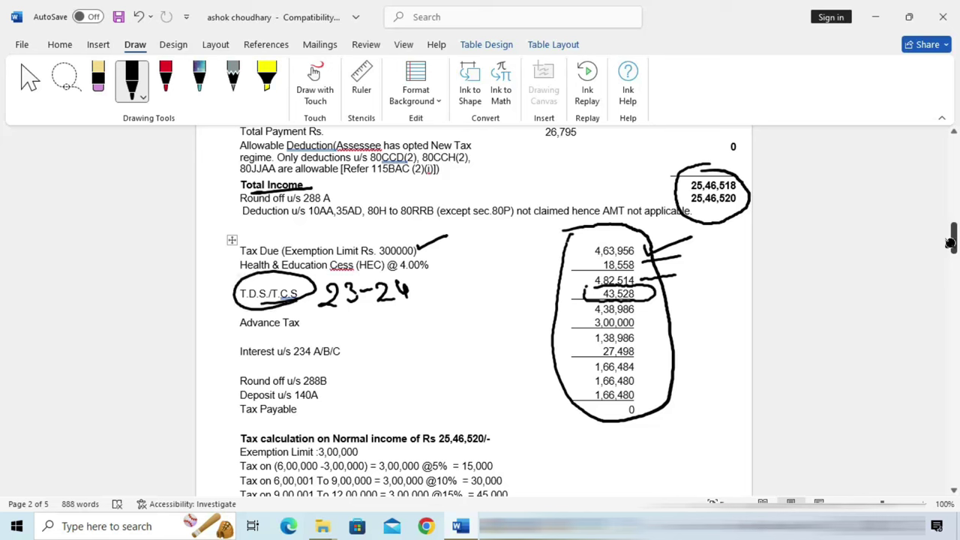
- Underline the Advance Tax label and dash-mark each amount from T.D.S./T.C.S down to the subtotal after Interest u/s 234 A/B/C
{"action": "left_click_drag", "start_coordinate": [665, 293], "coordinate": [691, 286]}
{"action": "left_click_drag", "start_coordinate": [639, 310], "coordinate": [666, 303]}
{"action": "left_click_drag", "start_coordinate": [237, 334], "coordinate": [298, 329]}
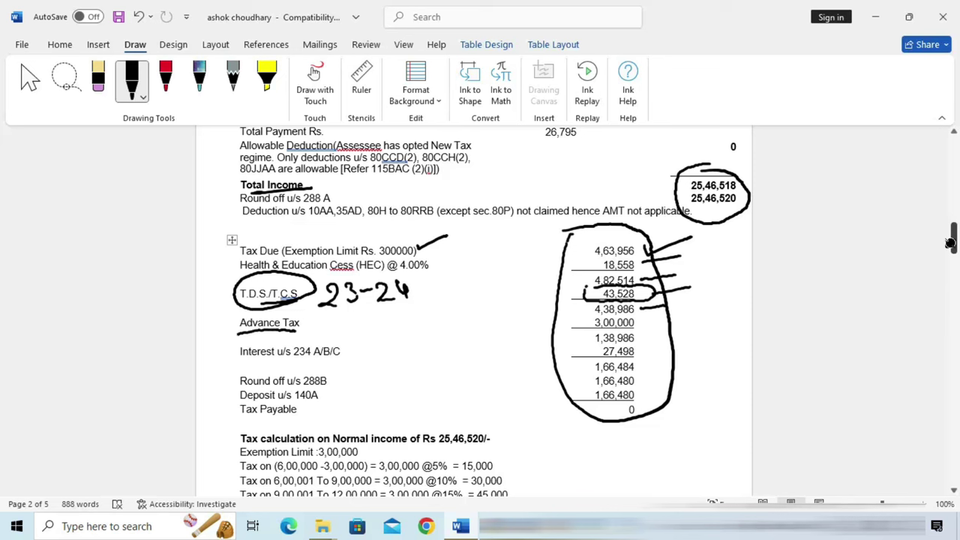
{"action": "left_click_drag", "start_coordinate": [642, 321], "coordinate": [665, 317]}
{"action": "left_click_drag", "start_coordinate": [639, 339], "coordinate": [668, 335]}
{"action": "left_click_drag", "start_coordinate": [644, 350], "coordinate": [667, 350]}
{"action": "left_click_drag", "start_coordinate": [641, 367], "coordinate": [667, 366]}
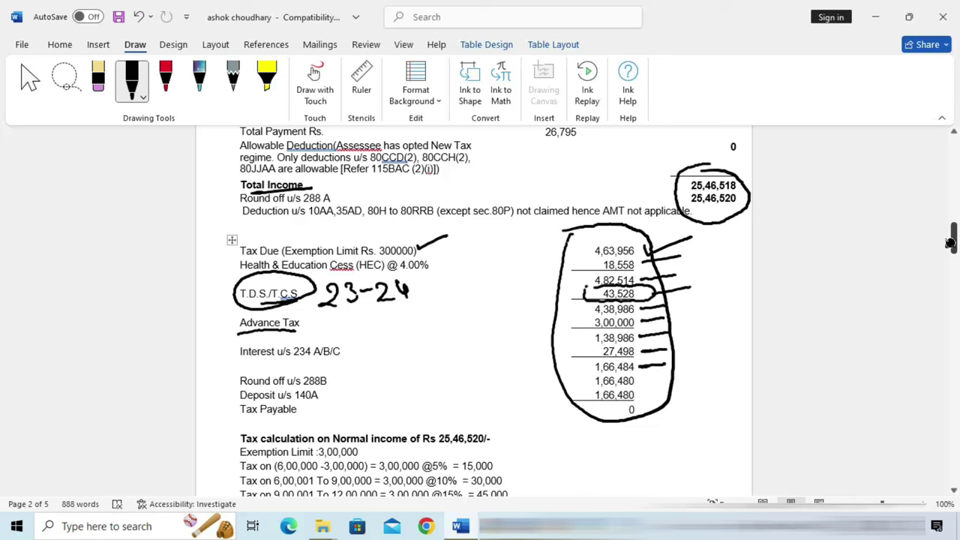
- Outline the round-off u/s 288B and Deposit u/s 140A amounts and underline the Tax Payable label
{"action": "mouse_move", "coordinate": [579, 386]}
{"action": "left_mouse_down"}
{"action": "mouse_move", "coordinate": [582, 407]}
{"action": "mouse_move", "coordinate": [600, 380]}
{"action": "mouse_move", "coordinate": [653, 377]}
{"action": "left_mouse_up"}
{"action": "left_click_drag", "start_coordinate": [240, 423], "coordinate": [306, 422]}
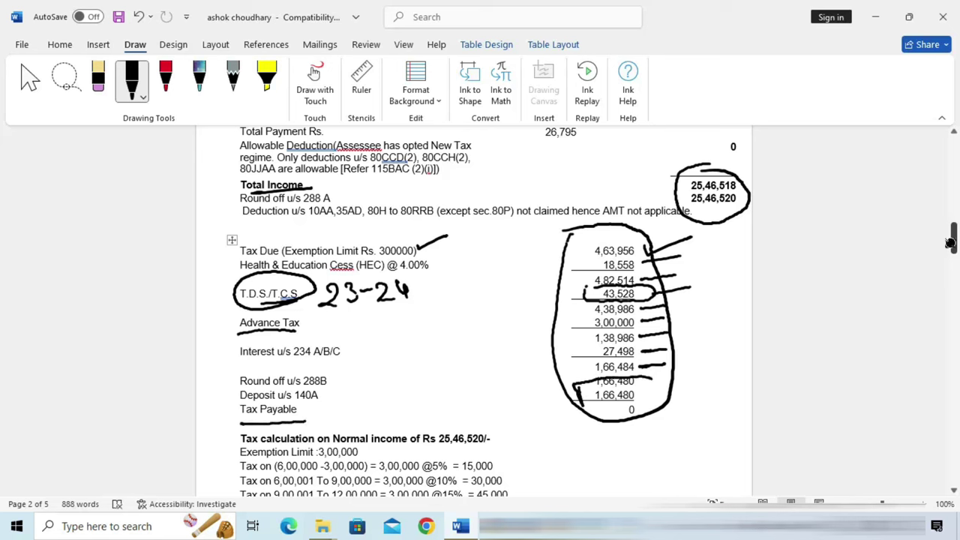
{"action": "left_click_drag", "start_coordinate": [639, 405], "coordinate": [576, 413]}
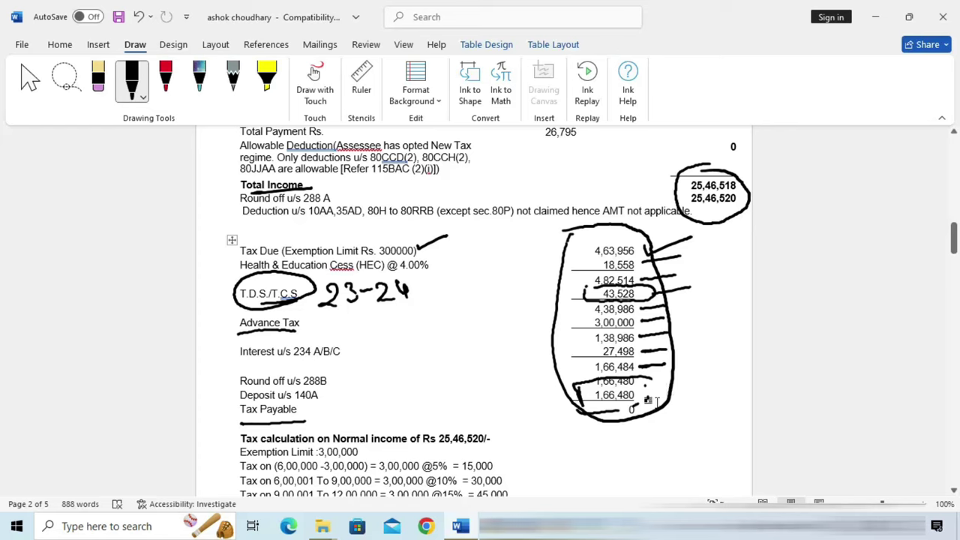
- Examine the slab-wise tax calculation and the Interest Charged and T.D.S./T.C.S. tables below the tax computation
{"action": "scroll", "coordinate": [656, 402], "scroll_direction": "down", "scroll_amount": 1}
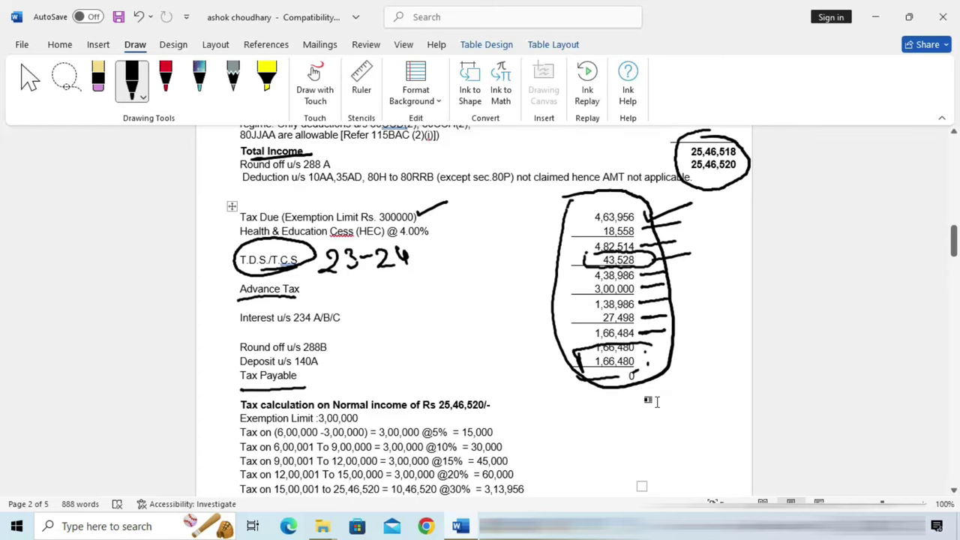
{"action": "scroll", "coordinate": [610, 369], "scroll_direction": "down", "scroll_amount": 1}
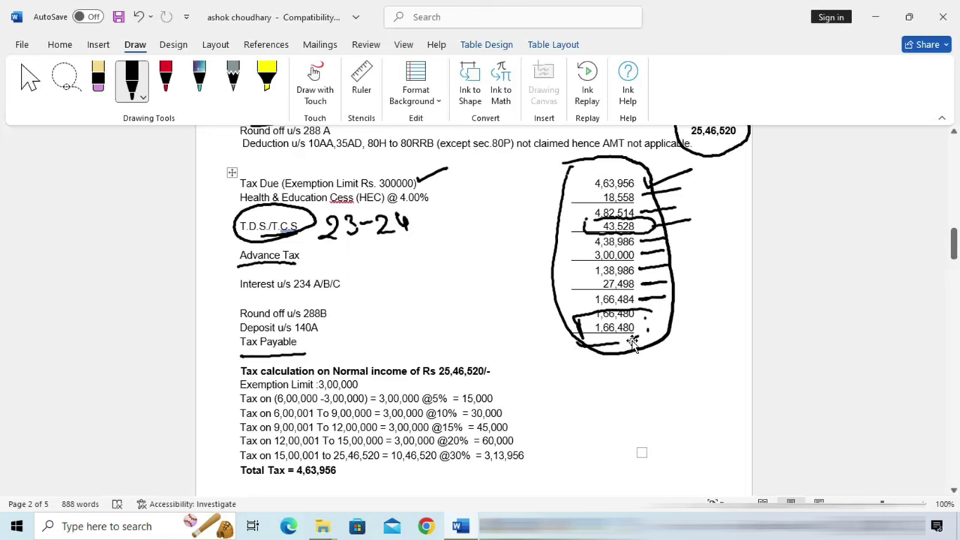
{"action": "scroll", "coordinate": [602, 384], "scroll_direction": "down", "scroll_amount": 5}
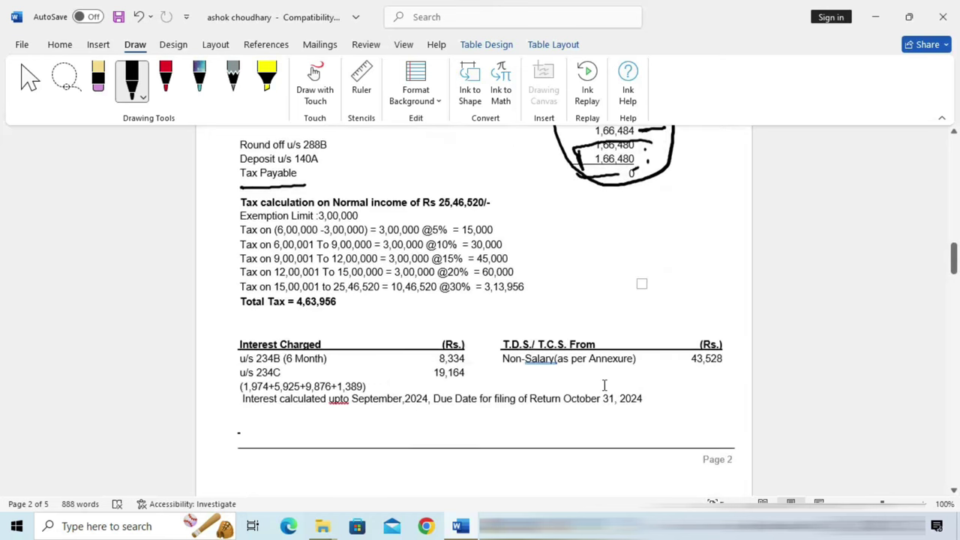
{"action": "scroll", "coordinate": [564, 332], "scroll_direction": "up", "scroll_amount": 3}
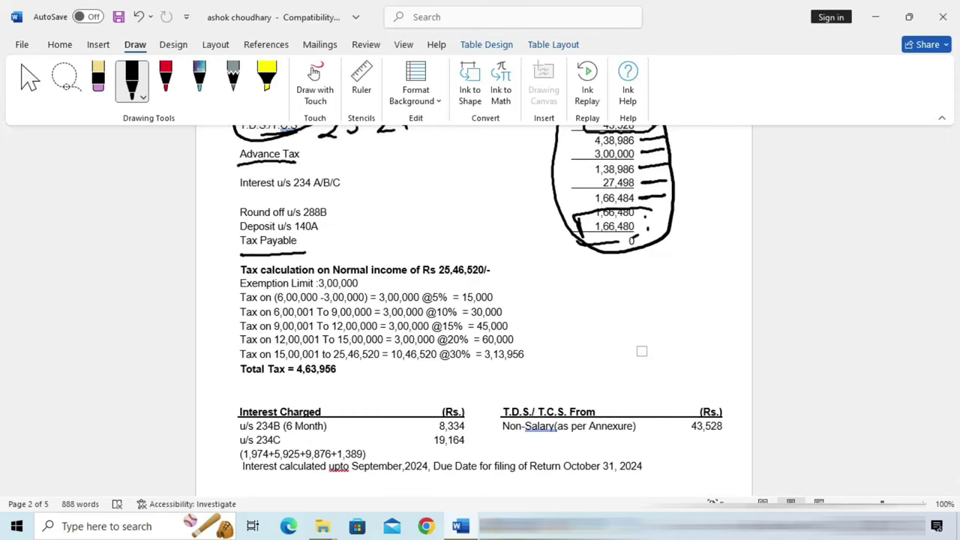
- Erase the ink loops around the tax amounts and 43,528 and the dash beside 4,38,986, then mark the T.D.S. amount again
{"action": "scroll", "coordinate": [563, 332], "scroll_direction": "up", "scroll_amount": 2}
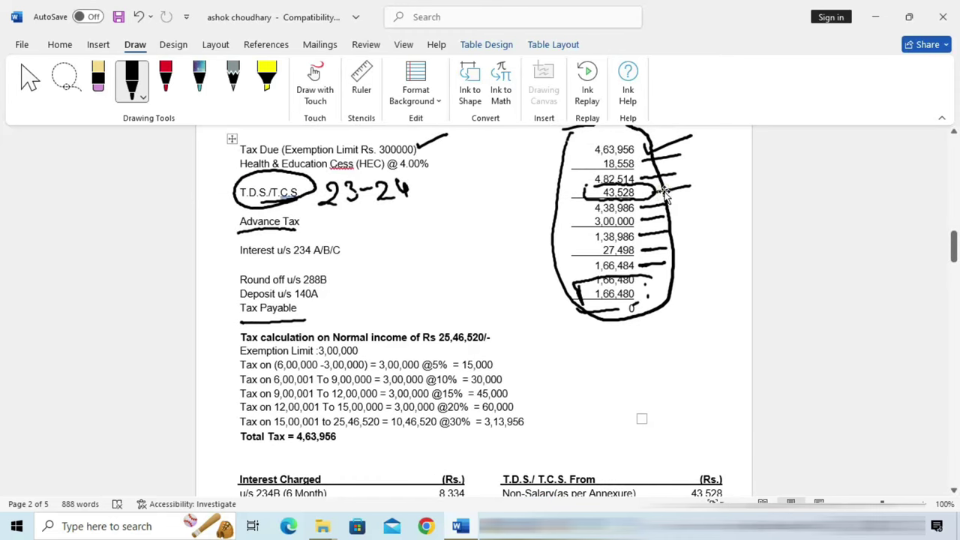
{"action": "left_click", "coordinate": [664, 193]}
{"action": "key", "text": "Delete"}
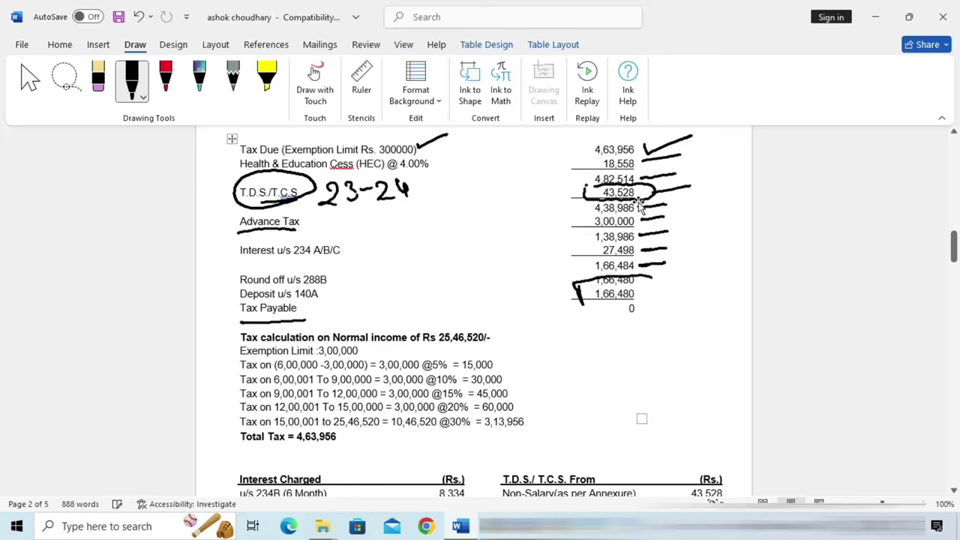
{"action": "left_click", "coordinate": [640, 208]}
{"action": "key", "text": "Delete"}
{"action": "left_click", "coordinate": [636, 200]}
{"action": "key", "text": "Delete"}
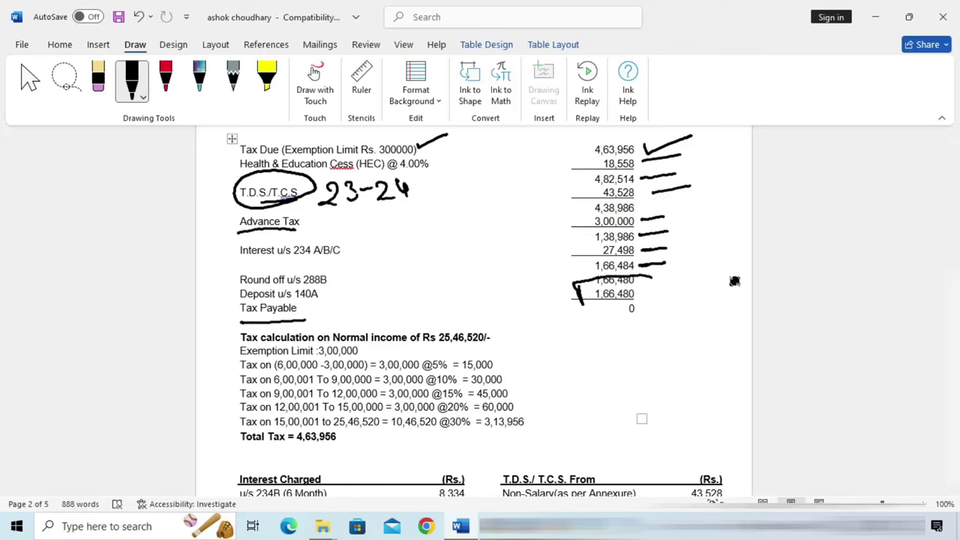
{"action": "left_click_drag", "start_coordinate": [579, 194], "coordinate": [597, 192]}
- In the details of T.D.S. on Non-Salary, circle the claimed amounts down to the total and the first three deducted amounts
{"action": "scroll", "coordinate": [490, 392], "scroll_direction": "down", "scroll_amount": 10}
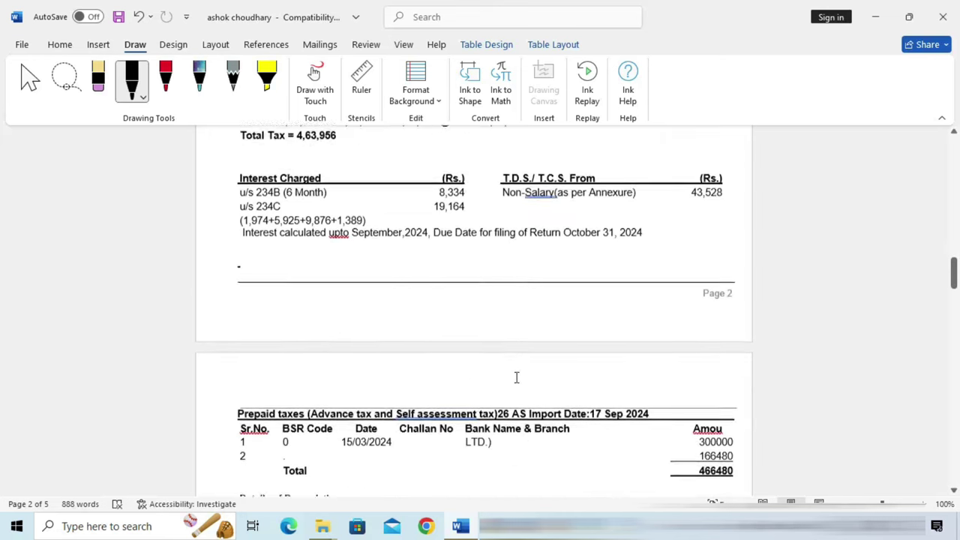
{"action": "scroll", "coordinate": [538, 360], "scroll_direction": "down", "scroll_amount": 6}
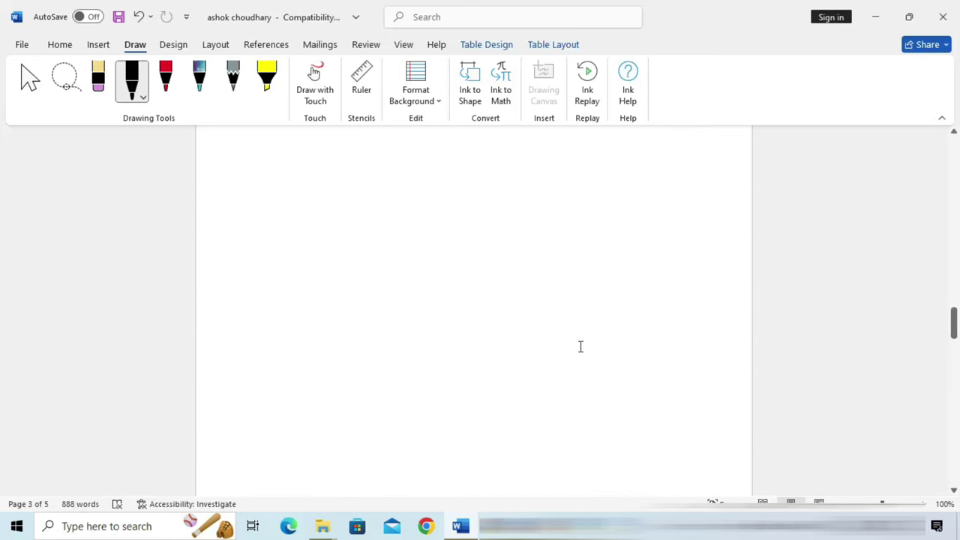
{"action": "scroll", "coordinate": [583, 342], "scroll_direction": "down", "scroll_amount": 15}
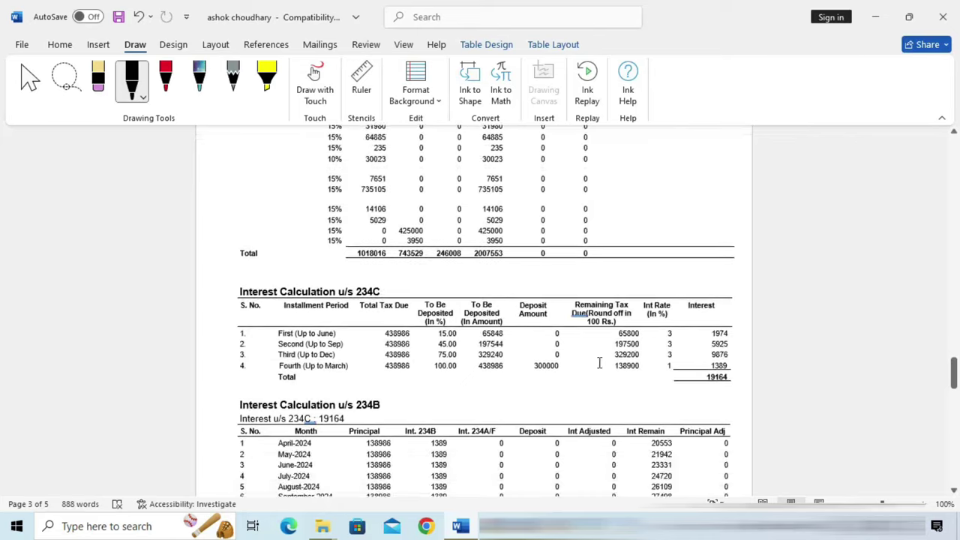
{"action": "scroll", "coordinate": [600, 361], "scroll_direction": "down", "scroll_amount": 11}
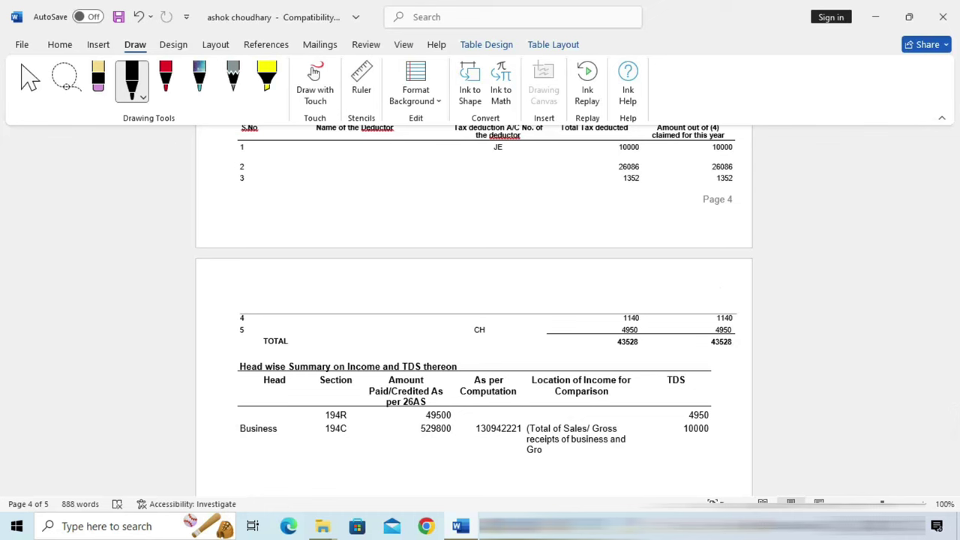
{"action": "mouse_move", "coordinate": [718, 290]}
{"action": "left_mouse_down"}
{"action": "mouse_move", "coordinate": [694, 330]}
{"action": "mouse_move", "coordinate": [753, 326]}
{"action": "mouse_move", "coordinate": [733, 299]}
{"action": "left_mouse_up"}
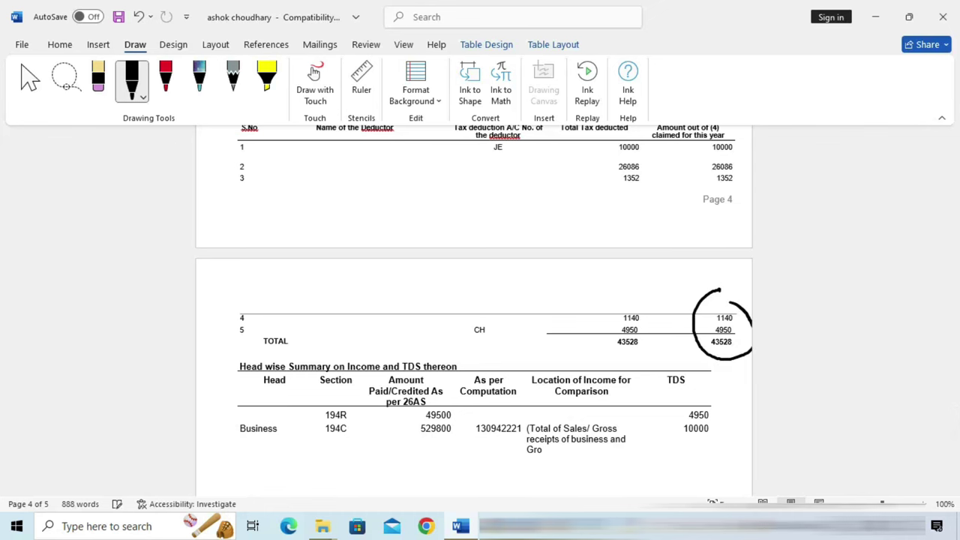
{"action": "scroll", "coordinate": [405, 213], "scroll_direction": "up", "scroll_amount": 1}
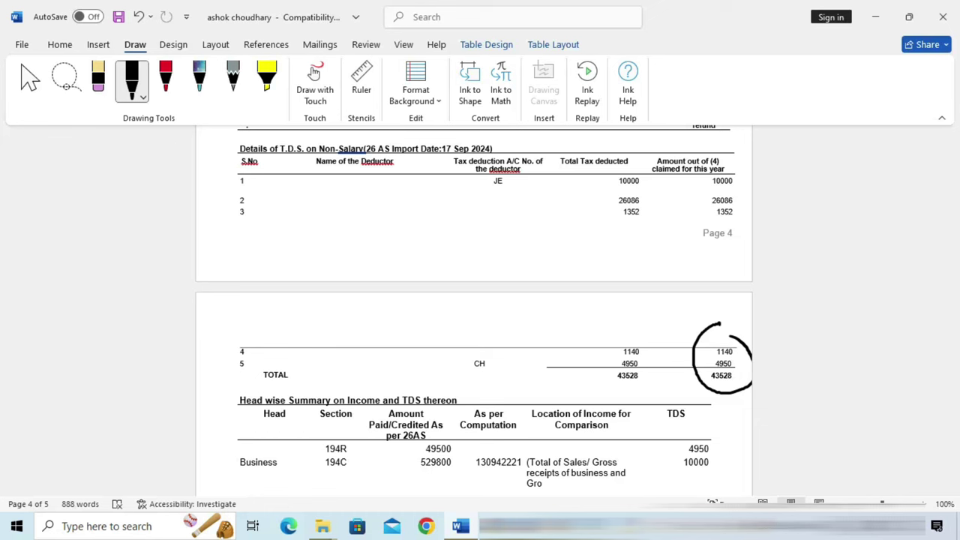
{"action": "mouse_move", "coordinate": [600, 192]}
{"action": "left_mouse_down"}
{"action": "mouse_move", "coordinate": [603, 227]}
{"action": "mouse_move", "coordinate": [665, 221]}
{"action": "mouse_move", "coordinate": [636, 168]}
{"action": "mouse_move", "coordinate": [596, 180]}
{"action": "left_mouse_up"}
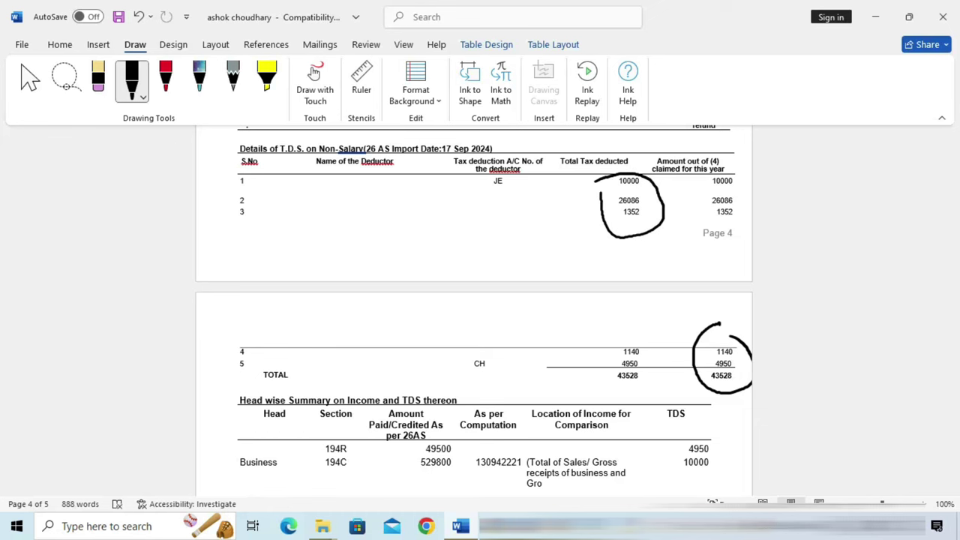
- In the head-wise summary, underline section 194C and its TDS amount, and dash-mark the 194R paid amount and TDS
{"action": "scroll", "coordinate": [419, 408], "scroll_direction": "down", "scroll_amount": 5}
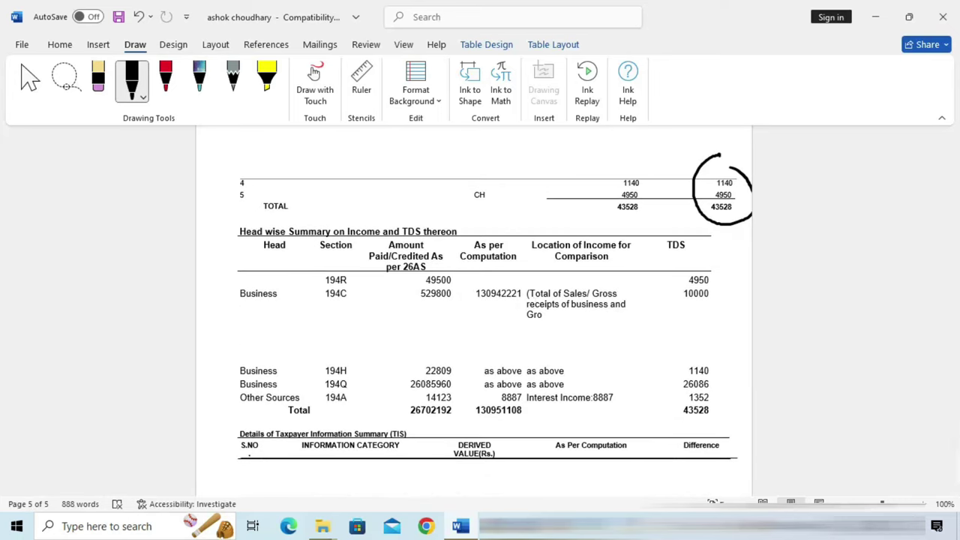
{"action": "left_click_drag", "start_coordinate": [323, 305], "coordinate": [382, 296]}
{"action": "left_click_drag", "start_coordinate": [681, 305], "coordinate": [733, 297]}
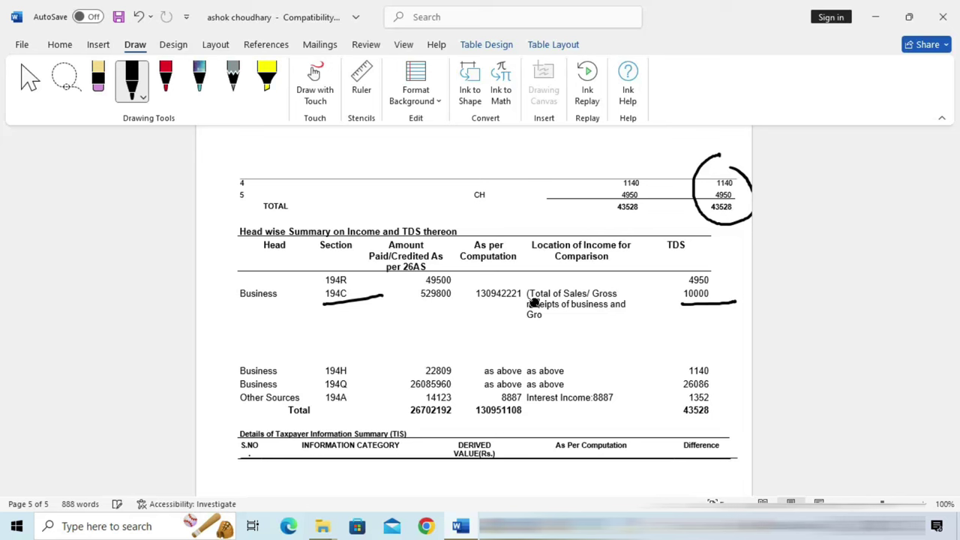
{"action": "left_click_drag", "start_coordinate": [450, 282], "coordinate": [469, 279]}
{"action": "left_click_drag", "start_coordinate": [710, 281], "coordinate": [734, 275]}
- Mark section 194H and the TDS amounts for 194H, 194Q and 194A, and circle the total TDS
{"action": "left_click_drag", "start_coordinate": [347, 372], "coordinate": [369, 369]}
{"action": "mouse_move", "coordinate": [712, 372]}
{"action": "left_mouse_down"}
{"action": "mouse_move", "coordinate": [737, 363]}
{"action": "mouse_move", "coordinate": [719, 386]}
{"action": "mouse_move", "coordinate": [746, 365]}
{"action": "left_mouse_up"}
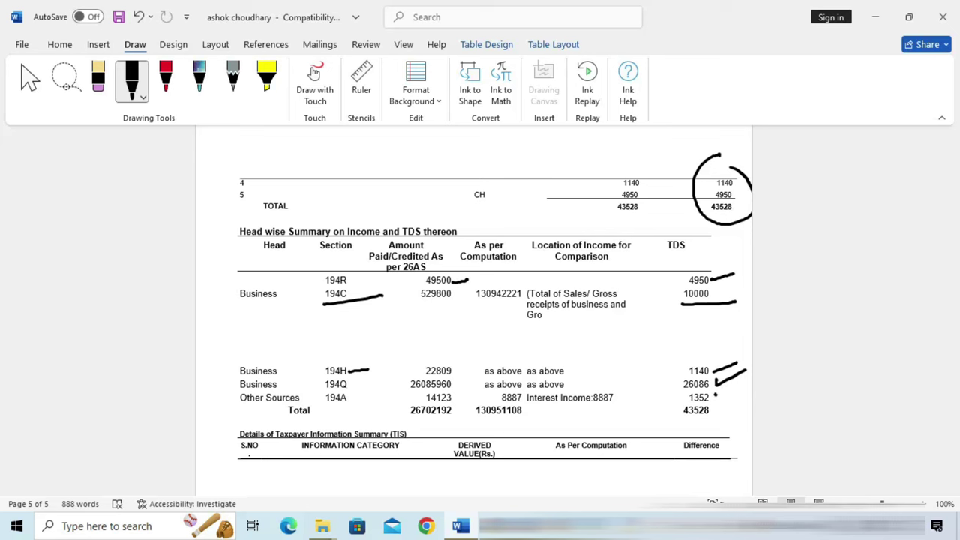
{"action": "left_click_drag", "start_coordinate": [715, 393], "coordinate": [744, 388]}
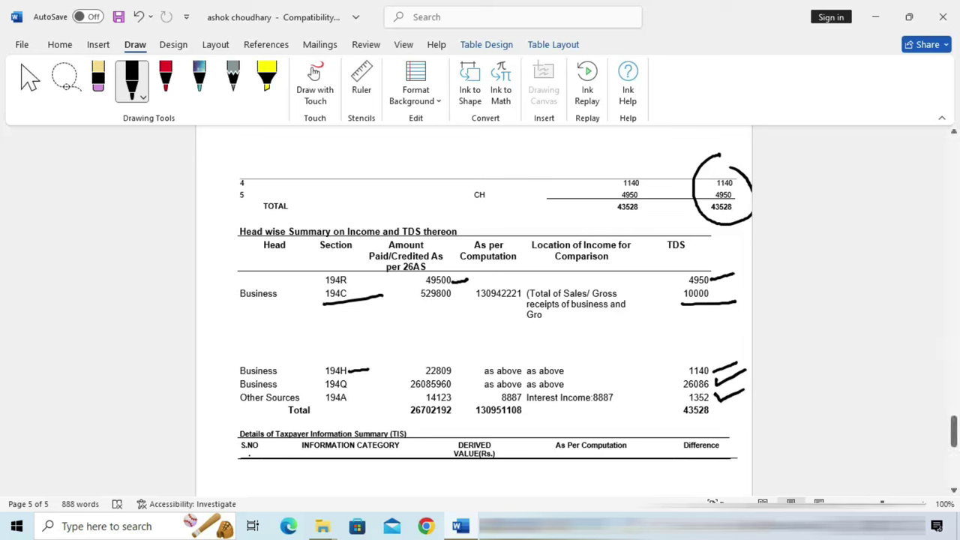
{"action": "mouse_move", "coordinate": [682, 393]}
{"action": "left_mouse_down"}
{"action": "mouse_move", "coordinate": [663, 420]}
{"action": "mouse_move", "coordinate": [727, 421]}
{"action": "mouse_move", "coordinate": [697, 393]}
{"action": "left_mouse_up"}
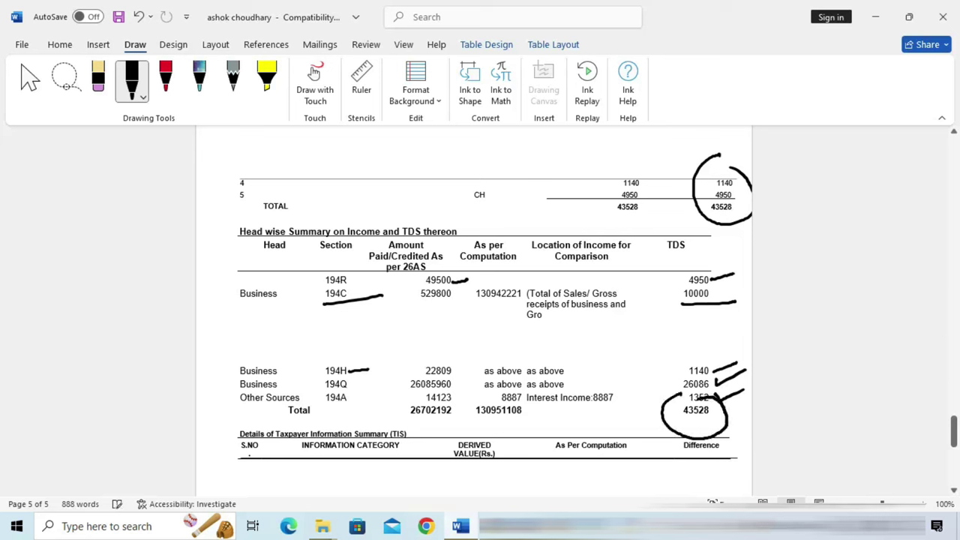
{"action": "left_click_drag", "start_coordinate": [665, 272], "coordinate": [674, 274]}
- Switch to TallyPrime and open a new Journal voucher
{"action": "left_click", "coordinate": [566, 450]}
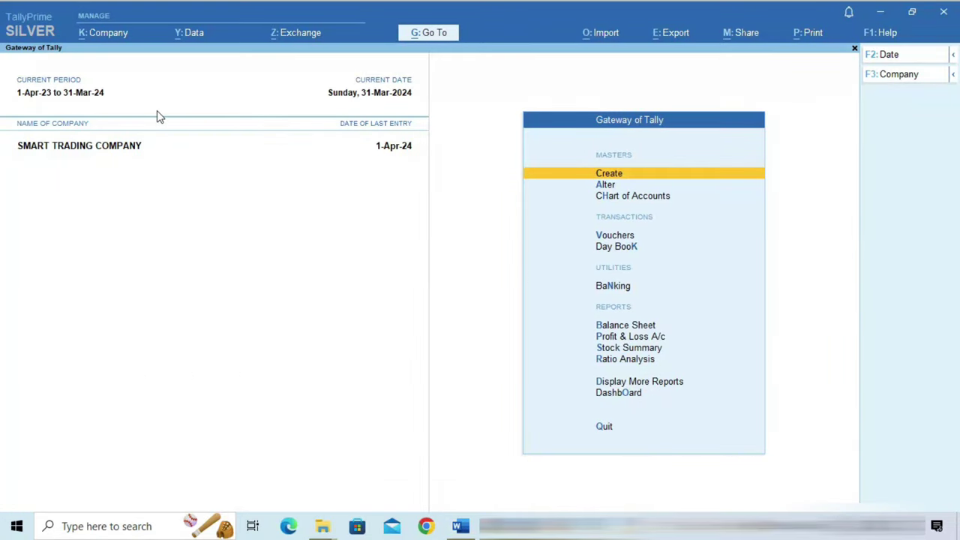
{"action": "key", "text": "Down"}
{"action": "key", "text": "Down"}
{"action": "key", "text": "Down"}
{"action": "key", "text": "Down"}
{"action": "key", "text": "Down"}
{"action": "key", "text": "Down"}
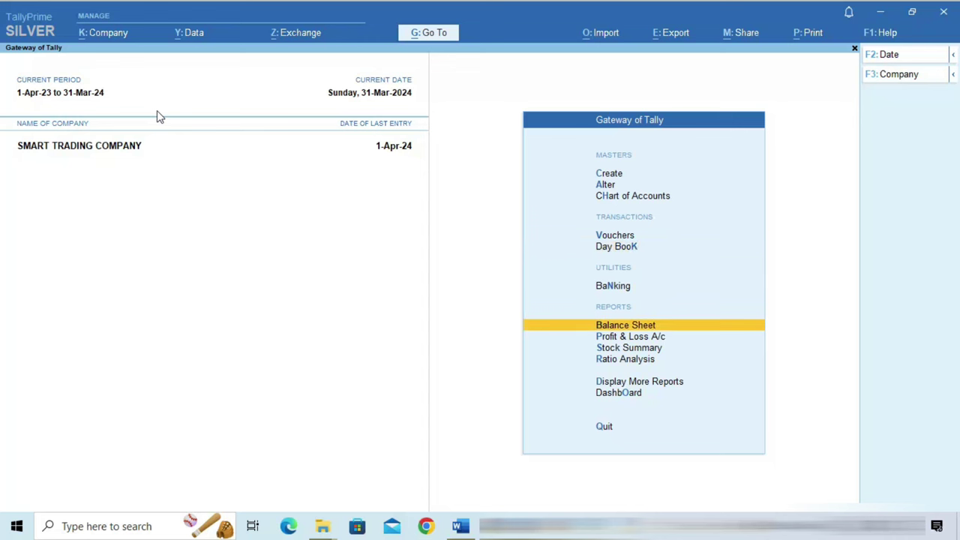
{"action": "key", "text": "Up"}
{"action": "key", "text": "Up"}
{"action": "key", "text": "Up"}
{"action": "key", "text": "Return"}
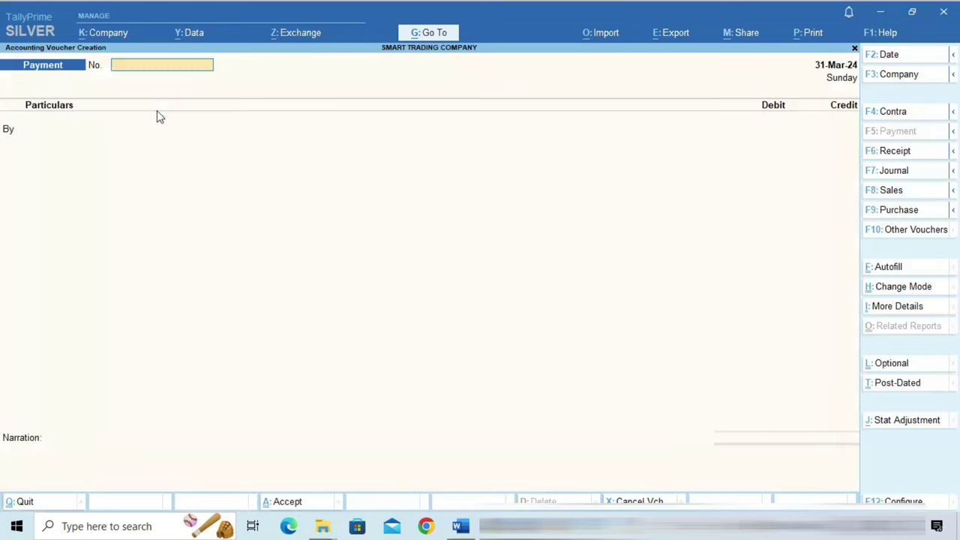
{"action": "key", "text": "F7"}
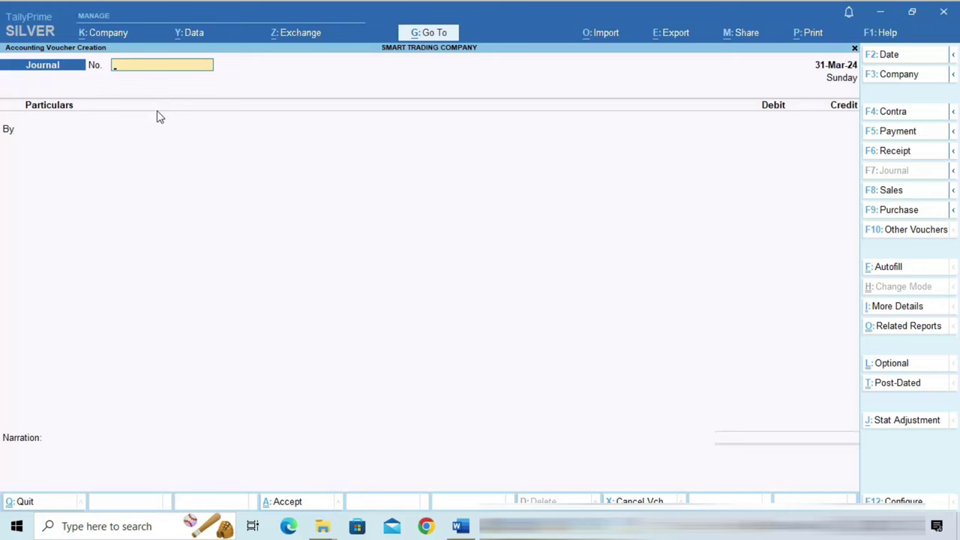
- Debit the ABC COMPUTERS ledger with 50,000 in the journal voucher
{"action": "key", "text": "Return"}
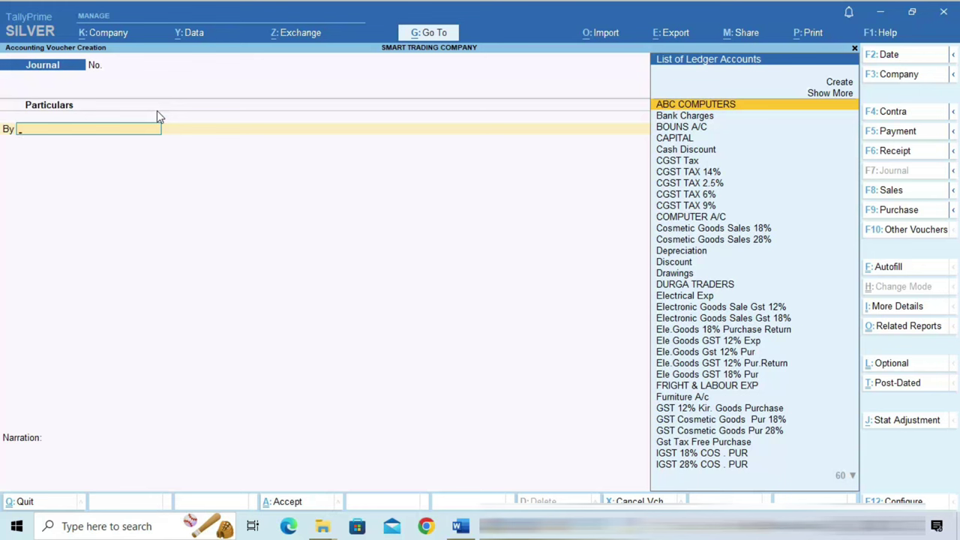
{"action": "key", "text": "Down"}
{"action": "key", "text": "Up"}
{"action": "key", "text": "Return"}
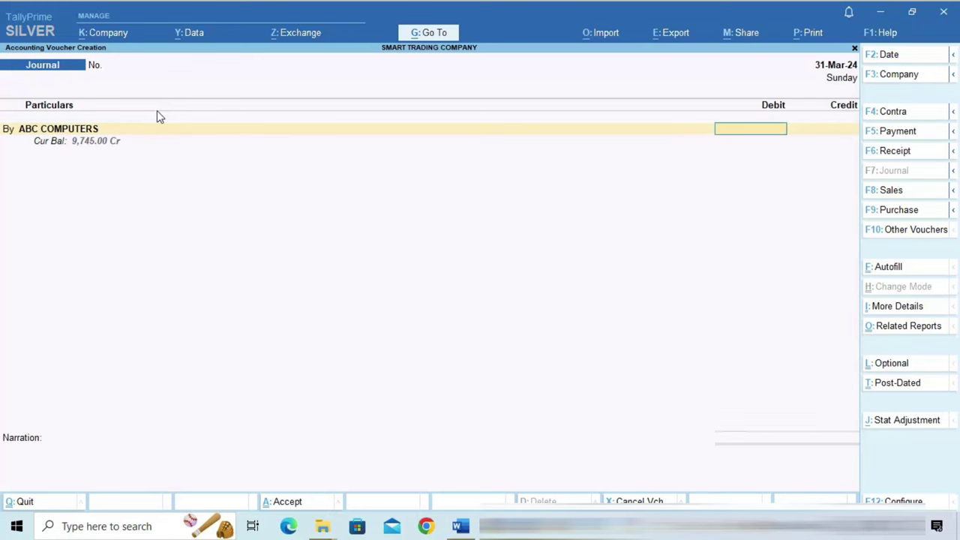
{"action": "type", "text": "500000"}
{"action": "key", "text": "BackSpace"}
{"action": "key", "text": "Return"}
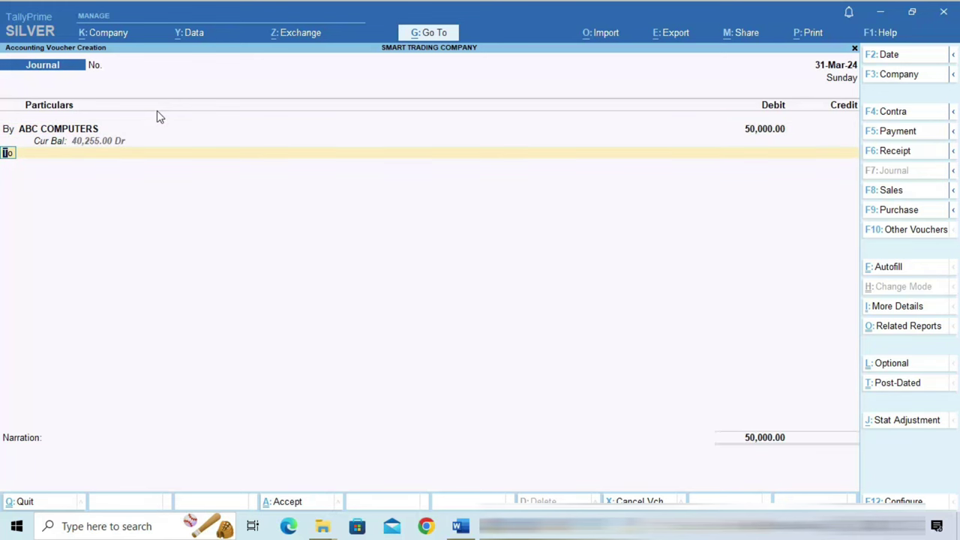
- Credit INTEREST A/C with 50,000, leave the narration blank, save the voucher and go to the next journal's debit entry
{"action": "key", "text": "Return"}
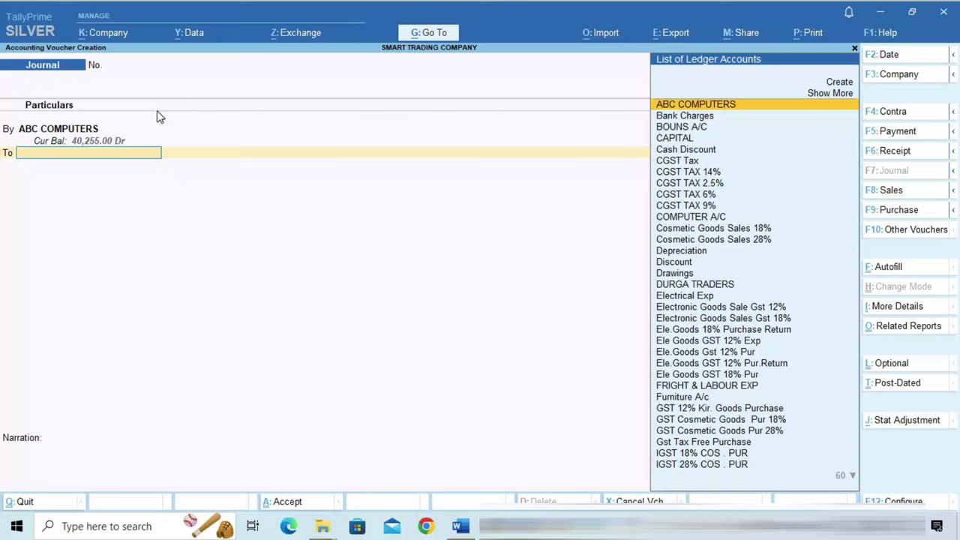
{"action": "type", "text": "Inter"}
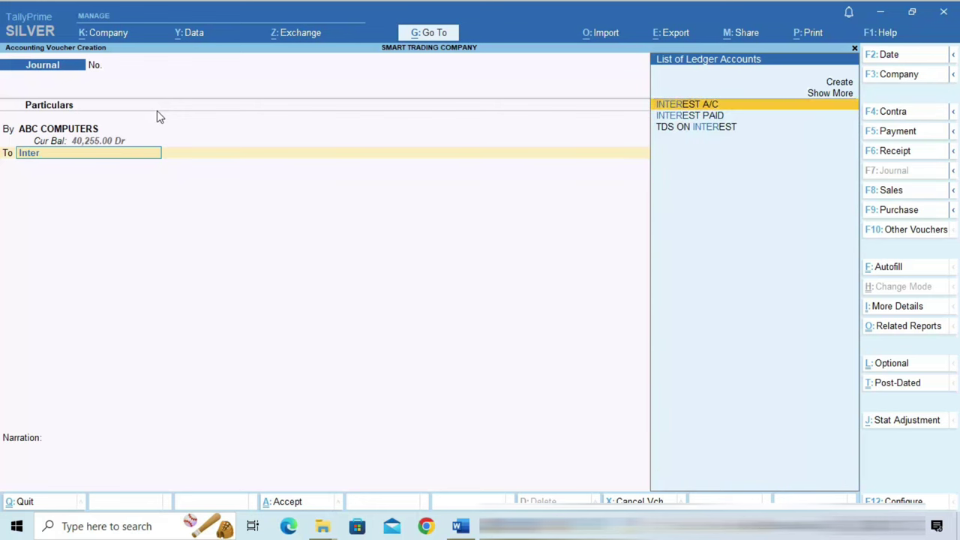
{"action": "key", "text": "Return"}
{"action": "key", "text": "Return"}
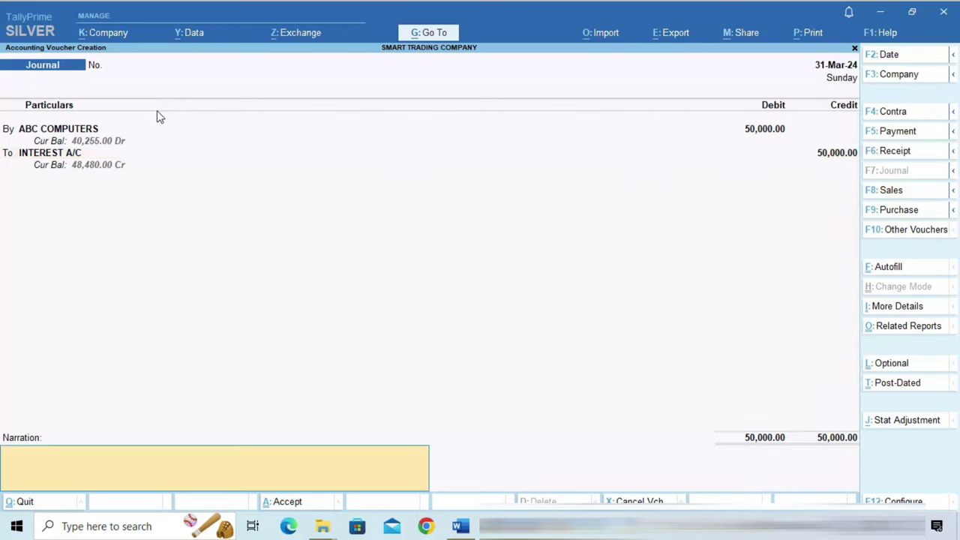
{"action": "key", "text": "Return"}
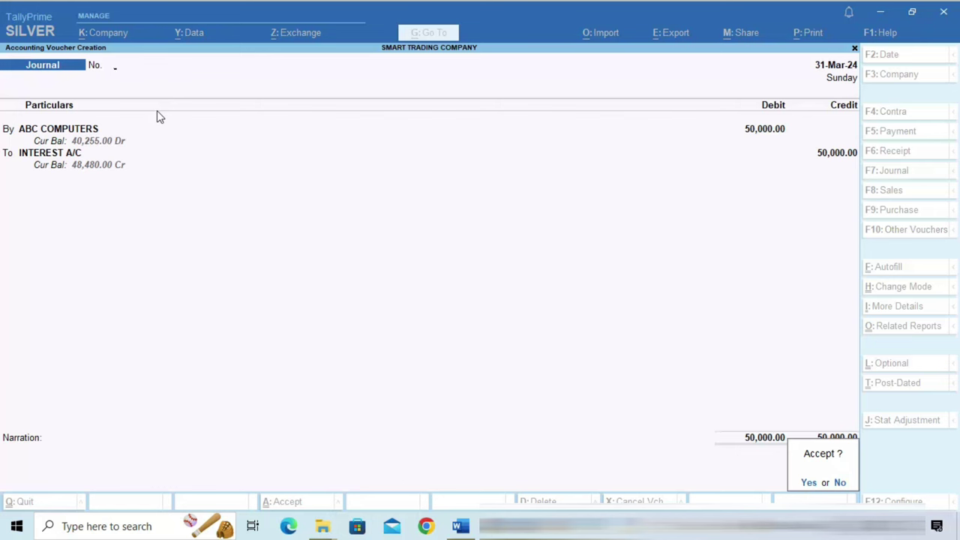
{"action": "key", "text": "Return"}
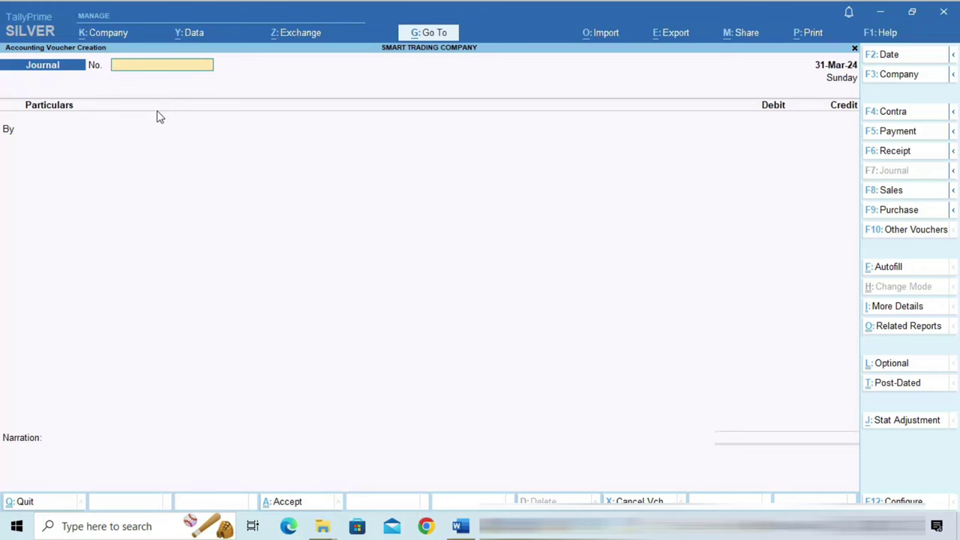
{"action": "key", "text": "Return"}
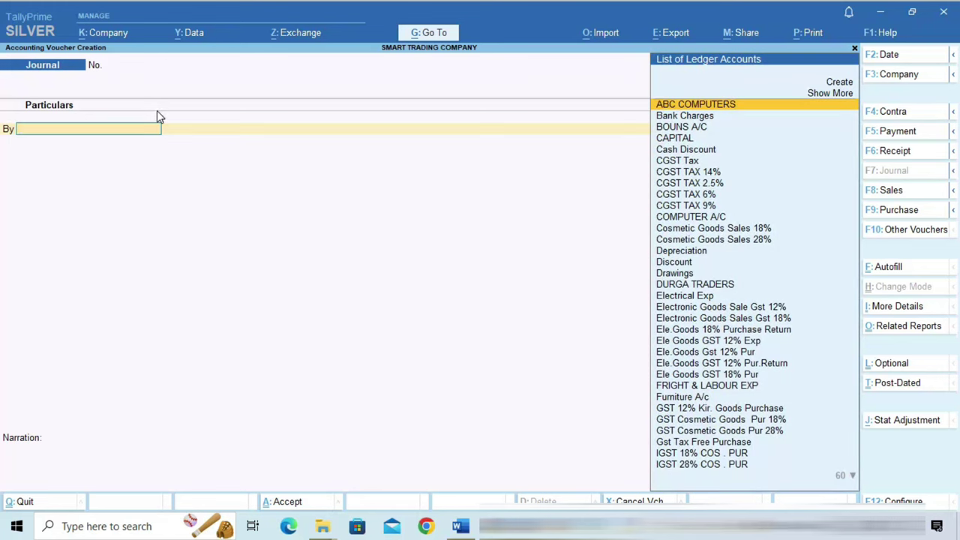
{"action": "type", "text": "Tds"}
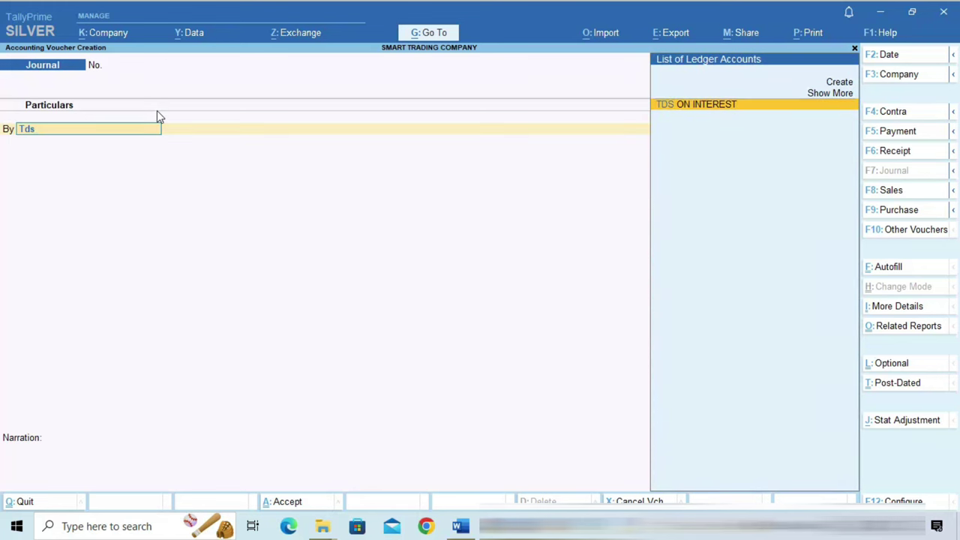
{"action": "key", "text": "Return"}
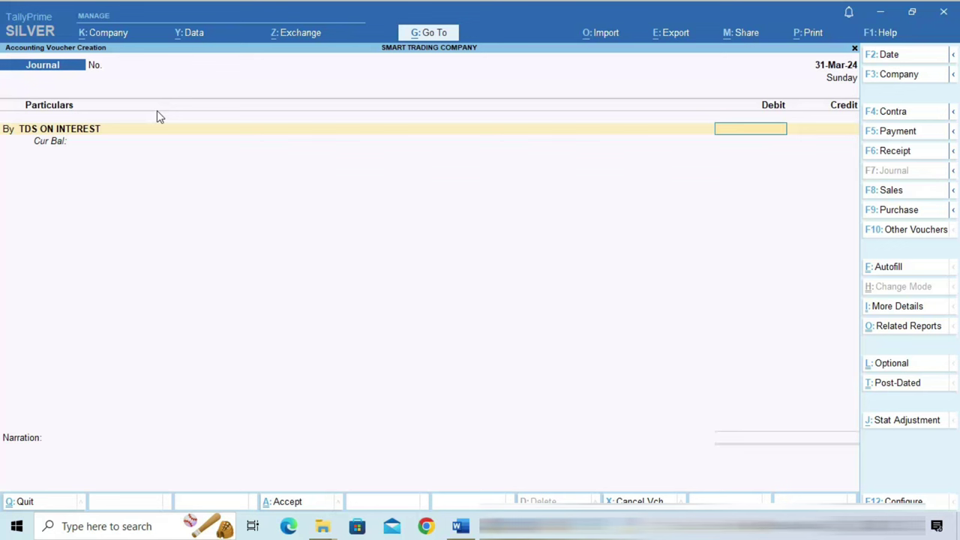
{"action": "key", "text": "BackSpace"}
{"action": "type", "text": "Ad"}
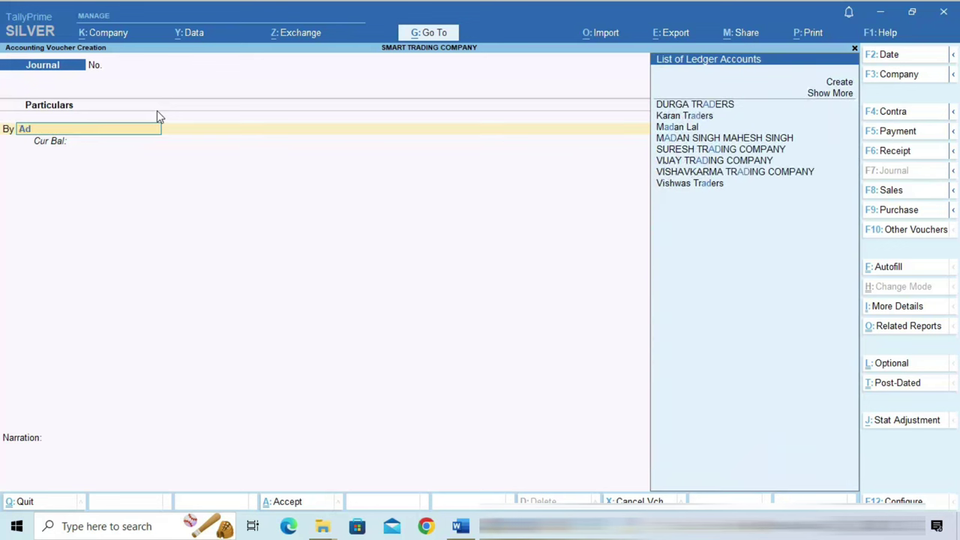
{"action": "type", "text": "v"}
- Start a new ledger from the debit line and name it "Advance Tds on Interest"
{"action": "key", "text": "alt+c"}
{"action": "type", "text": "Ad"}
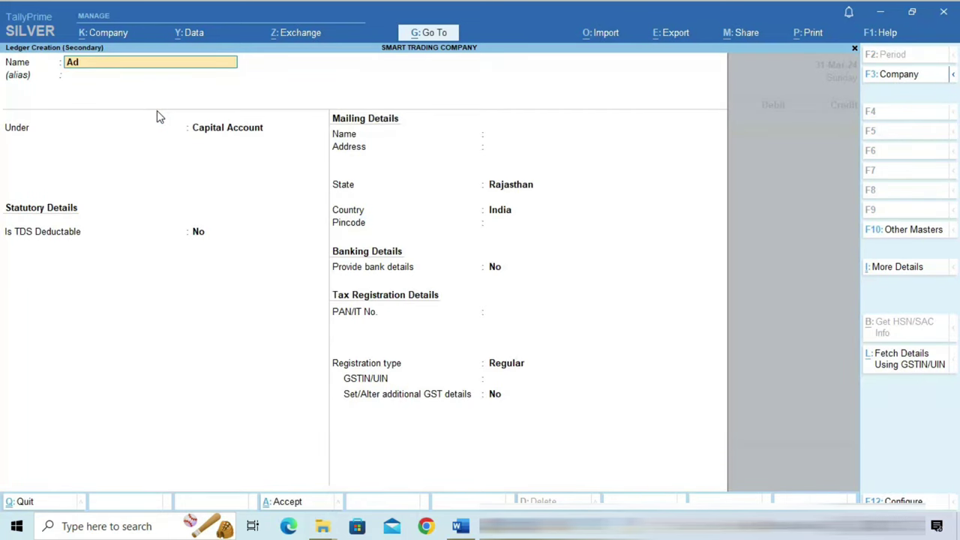
{"action": "type", "text": "vance"}
{"action": "type", "text": " tdds"}
{"action": "key", "text": "BackSpace"}
{"action": "key", "text": "BackSpace"}
{"action": "type", "text": "s on Interest"}
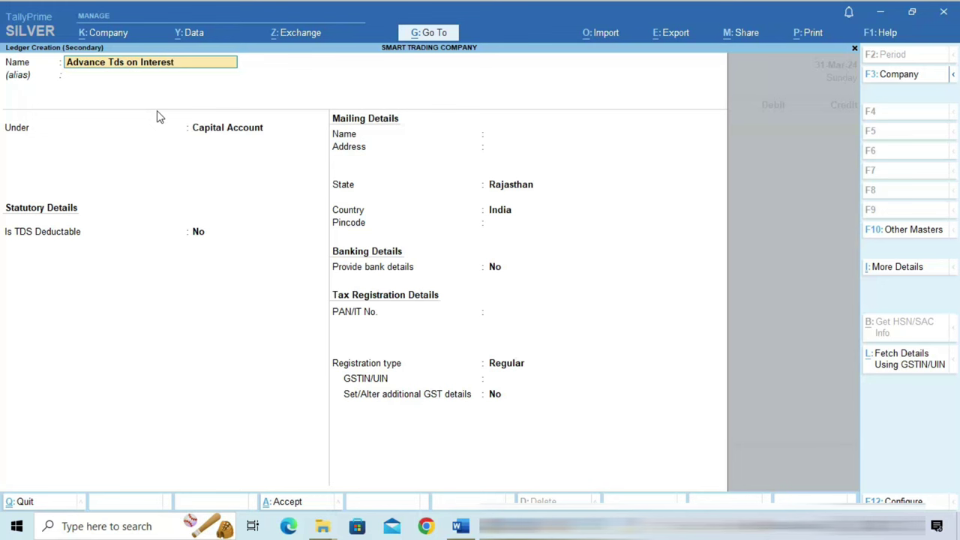
- Leave the alias blank and place the new ledger under the Current Assets group
{"action": "key", "text": "Return"}
{"action": "key", "text": "Return"}
{"action": "type", "text": "Cu"}
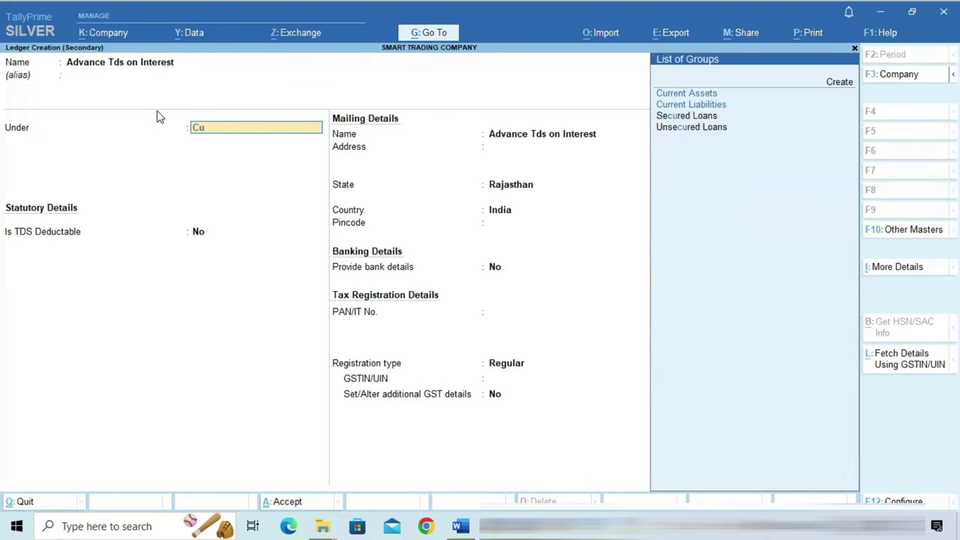
{"action": "key", "text": "Return"}
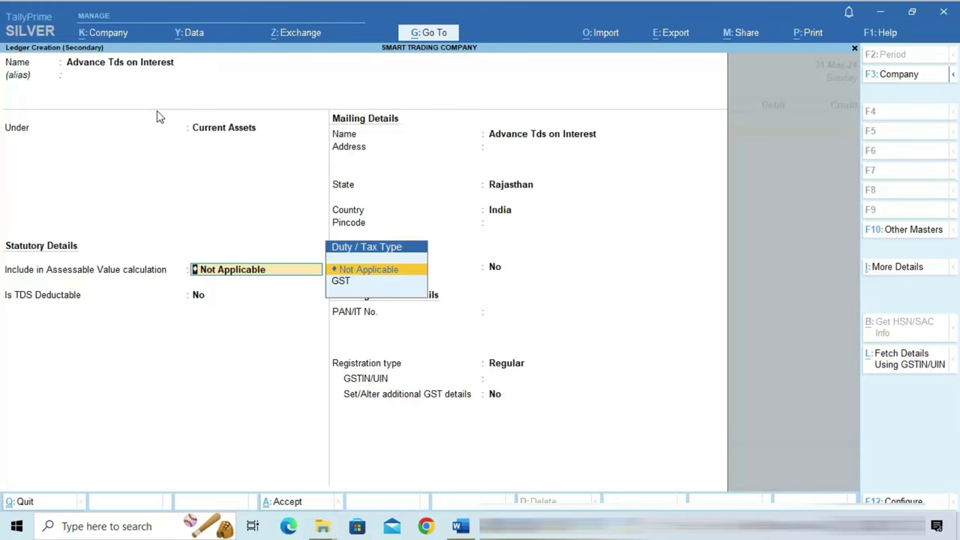
- Keep the assessable value setting at Not Applicable, leave TDS deductable at No, and save the new ledger
{"action": "key", "text": "Return"}
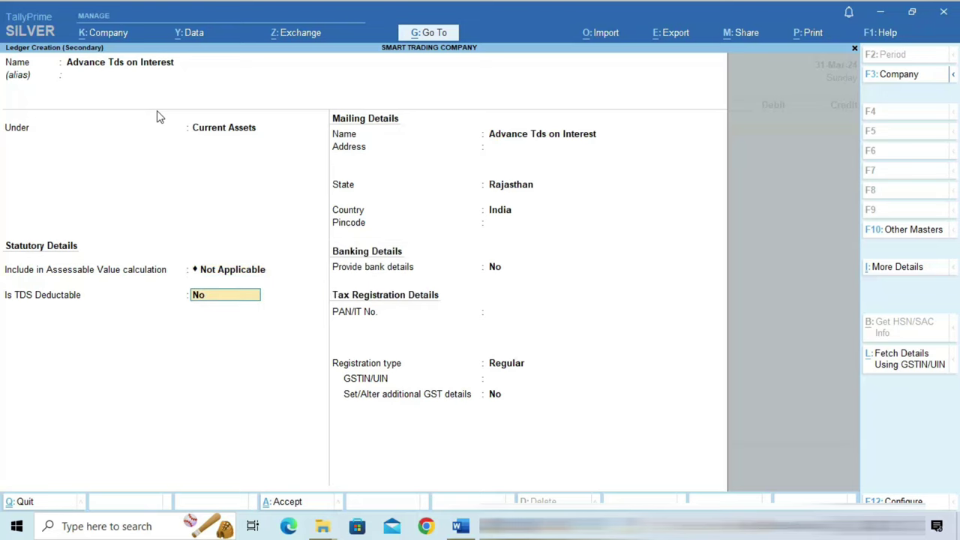
{"action": "key", "text": "ctrl+a"}
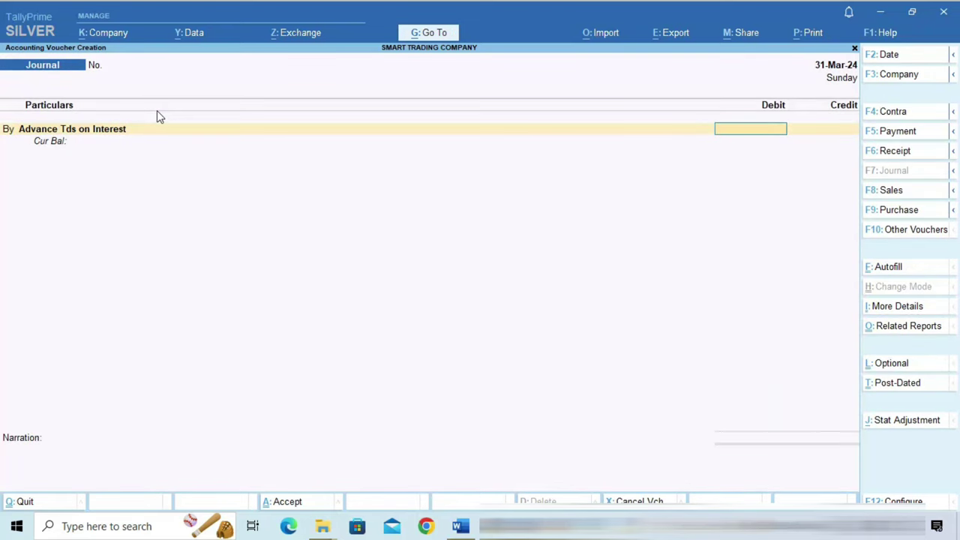
- Calculate 50000*10/100 in the built-in calculator and debit Advance Tds on Interest with 5,000
{"action": "key", "text": "ctrl+n"}
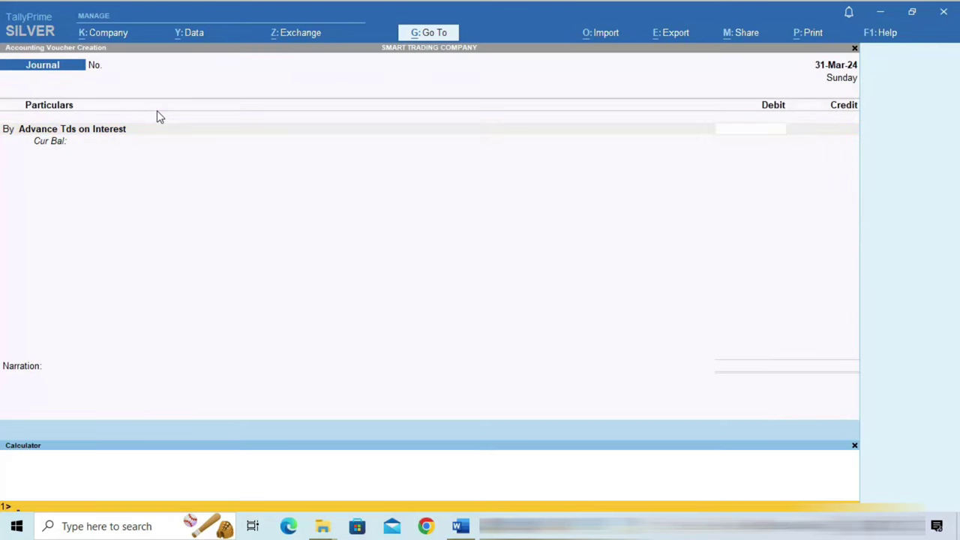
{"action": "type", "text": "50000*10/100"}
{"action": "key", "text": "Return"}
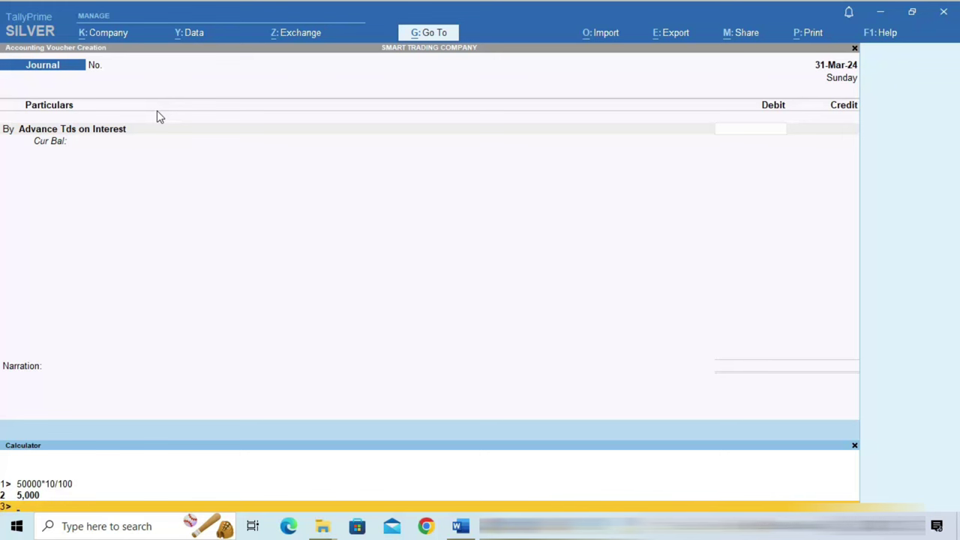
{"action": "key", "text": "ctrl+m"}
{"action": "type", "text": "5000"}
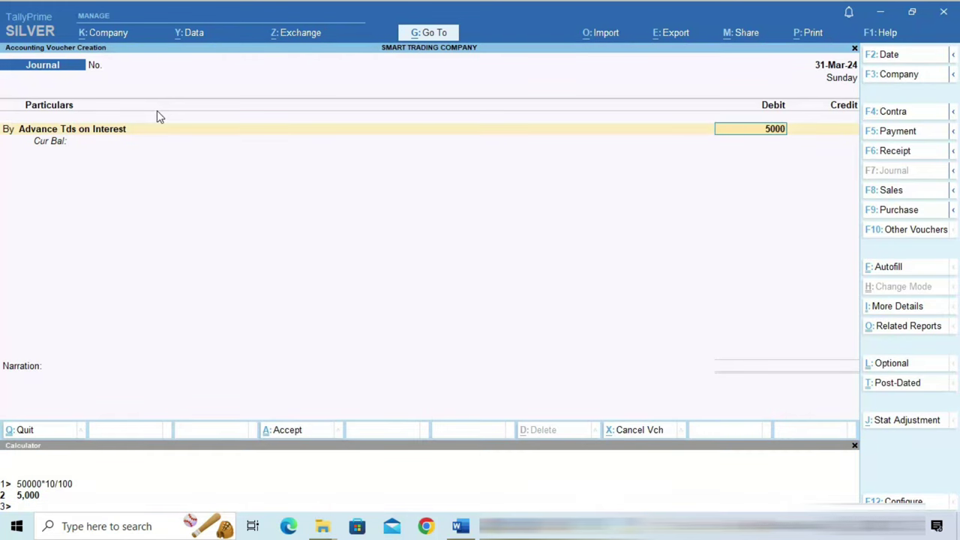
{"action": "key", "text": "Return"}
{"action": "key", "text": "Return"}
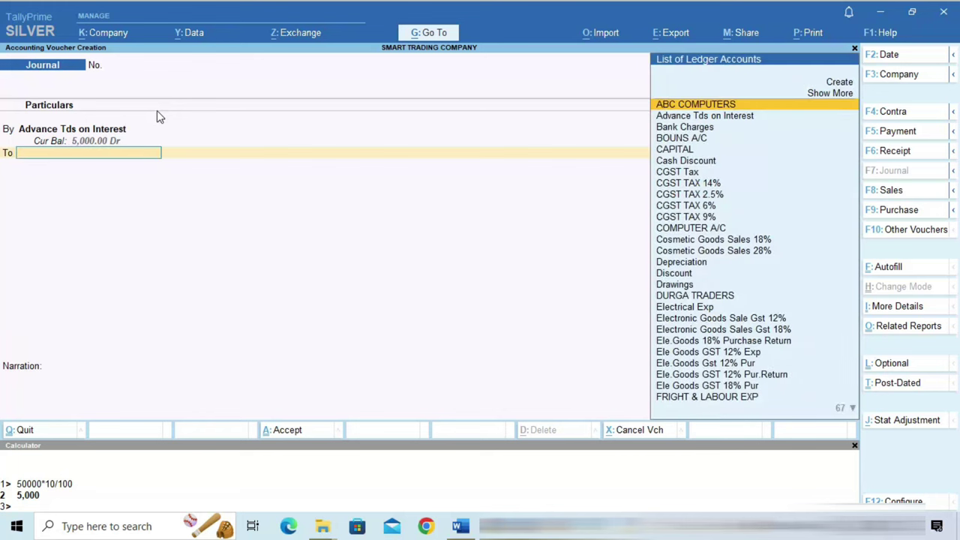
- Credit ABC COMPUTERS with 5,000, save the journal voucher without a narration and leave voucher entry
{"action": "type", "text": "abc"}
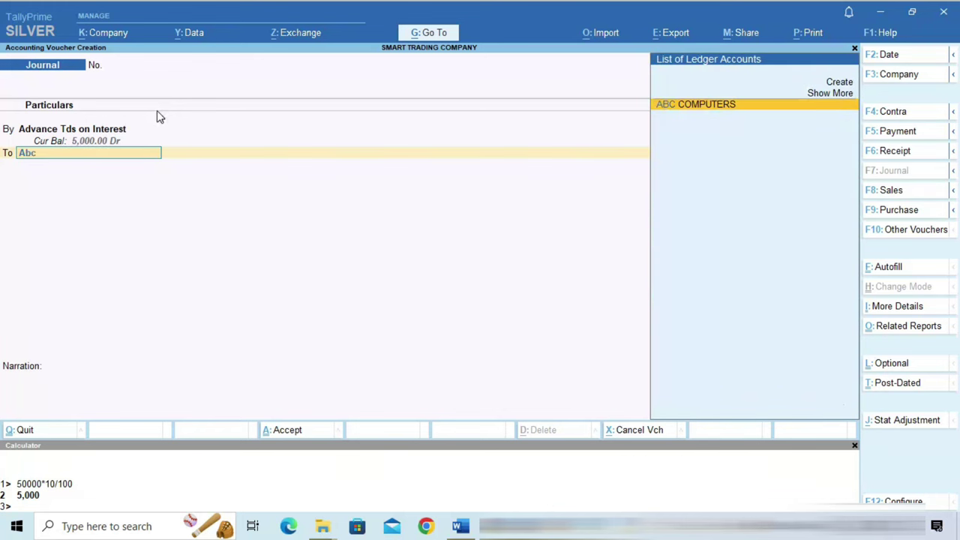
{"action": "key", "text": "Return"}
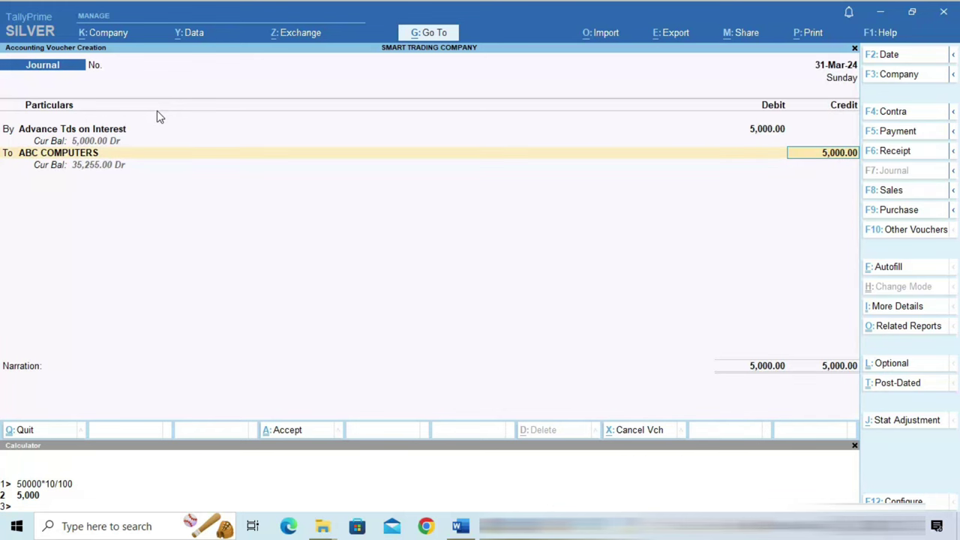
{"action": "key", "text": "Return"}
{"action": "key", "text": "Return"}
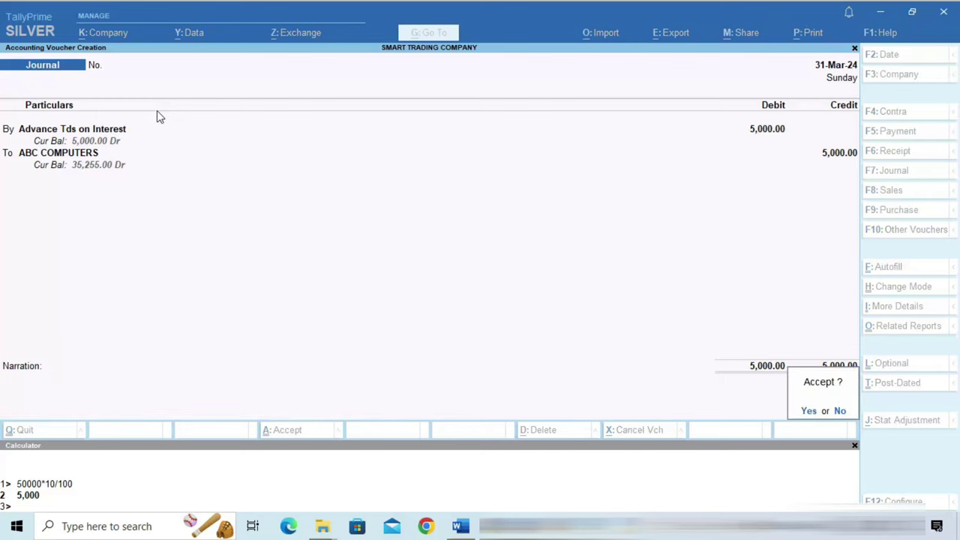
{"action": "key", "text": "Return"}
{"action": "key", "text": "Escape"}
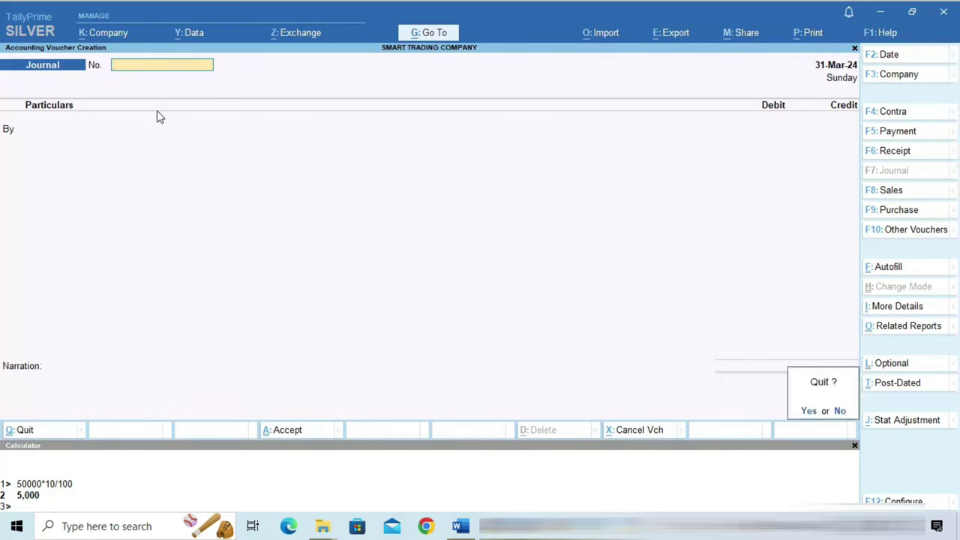
{"action": "key", "text": "Return"}
- Open the balance sheet as at 31-Mar-24 in detailed view
{"action": "key", "text": "Down"}
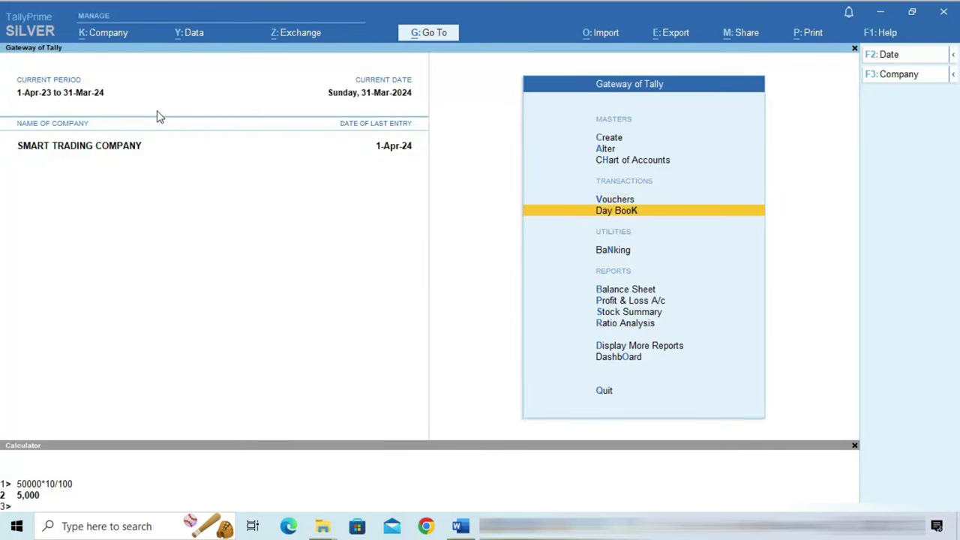
{"action": "key", "text": "Down"}
{"action": "key", "text": "Down"}
{"action": "key", "text": "Down"}
{"action": "key", "text": "Up"}
{"action": "key", "text": "Return"}
{"action": "key", "text": "alt+f5"}
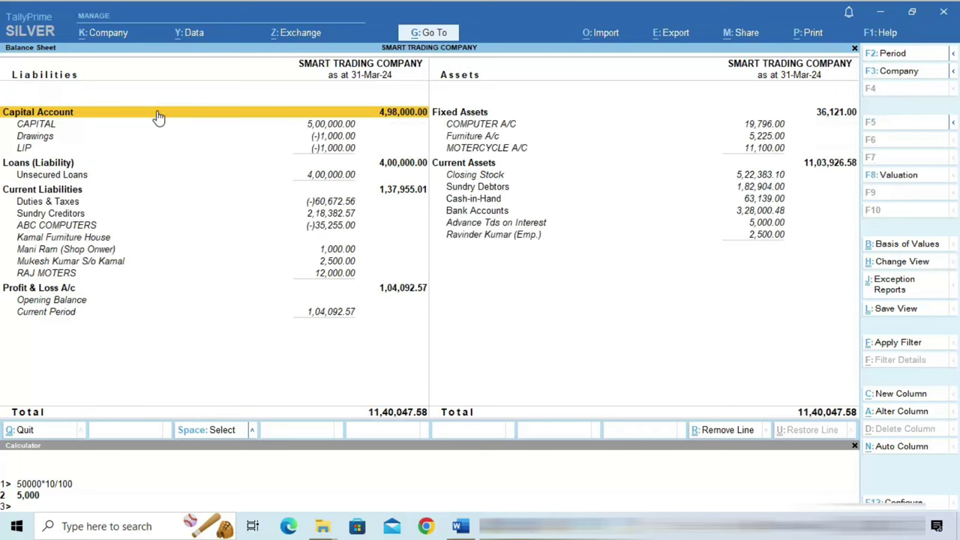
- Examine the Advance Tds on Interest entry under Current Assets, and close the balance sheet
{"action": "key", "text": "Right"}
{"action": "key", "text": "Down"}
{"action": "key", "text": "Down"}
{"action": "key", "text": "Down"}
{"action": "key", "text": "Down"}
{"action": "key", "text": "Down"}
{"action": "key", "text": "Down"}
{"action": "key", "text": "Down"}
{"action": "key", "text": "Down"}
{"action": "key", "text": "Down"}
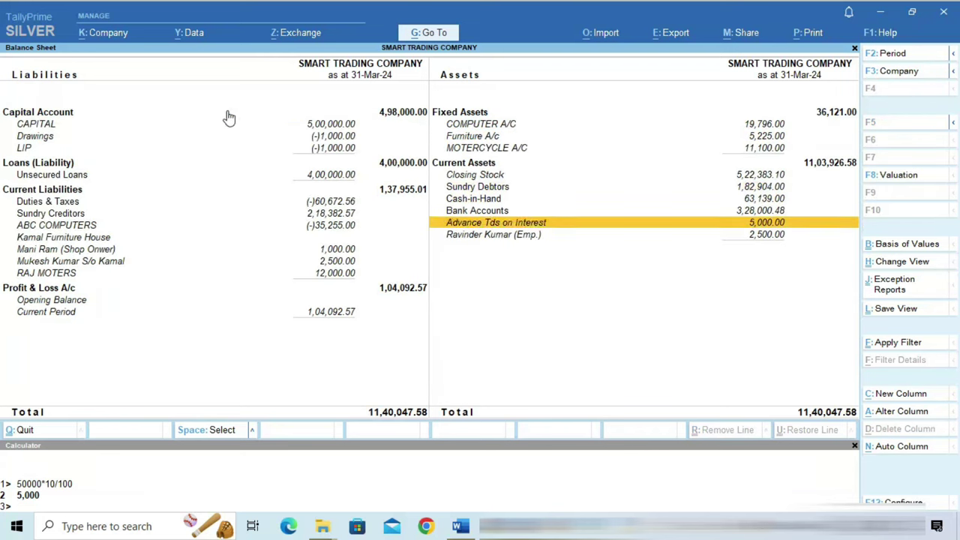
{"action": "key", "text": "ctrl"}
{"action": "key", "text": "Escape"}
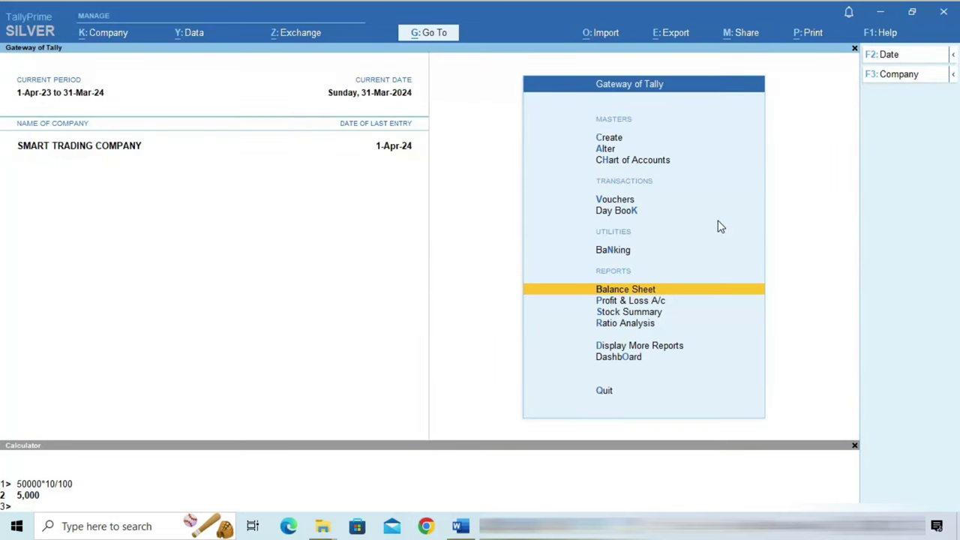
- Change the working period to run from 1-4-2024 to 31-3-2025
{"action": "key", "text": "alt"}
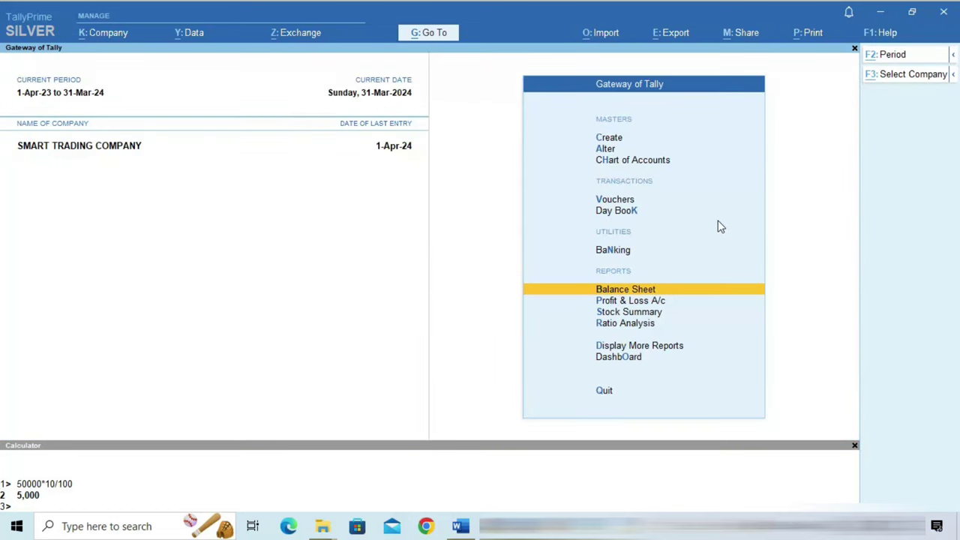
{"action": "key", "text": "alt+F2"}
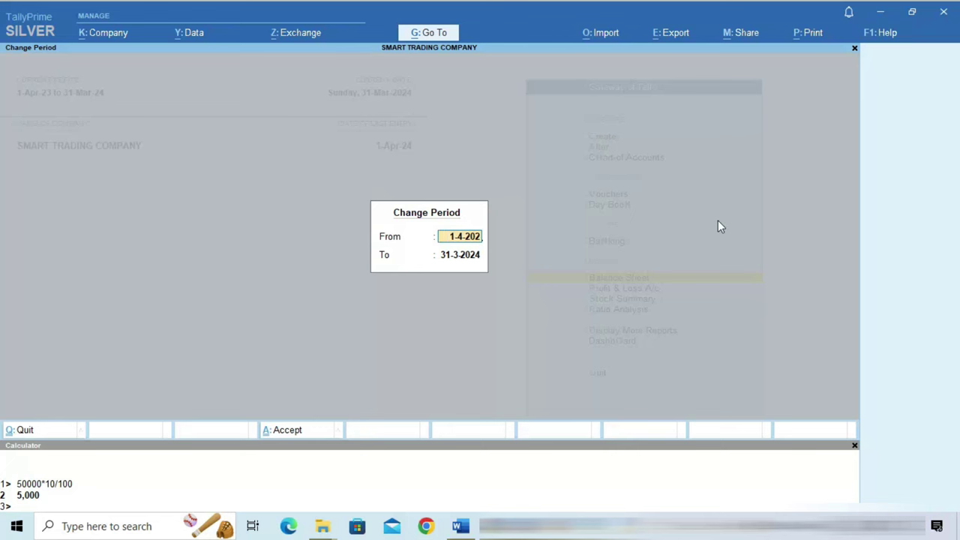
{"action": "type", "text": "4"}
{"action": "key", "text": "Return"}
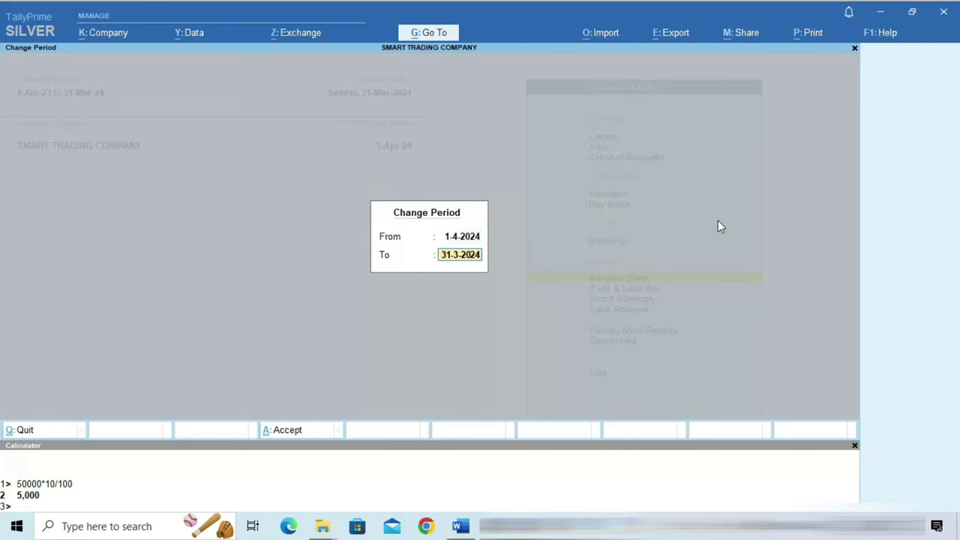
{"action": "key", "text": "BackSpace"}
{"action": "type", "text": "5"}
{"action": "key", "text": "Return"}
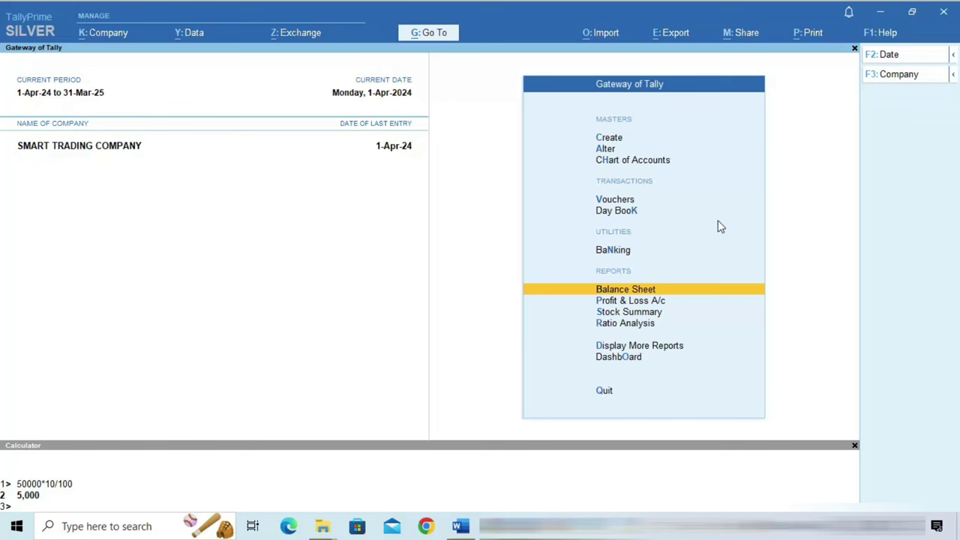
{"action": "key", "text": "Up"}
{"action": "key", "text": "Up"}
{"action": "key", "text": "Up"}
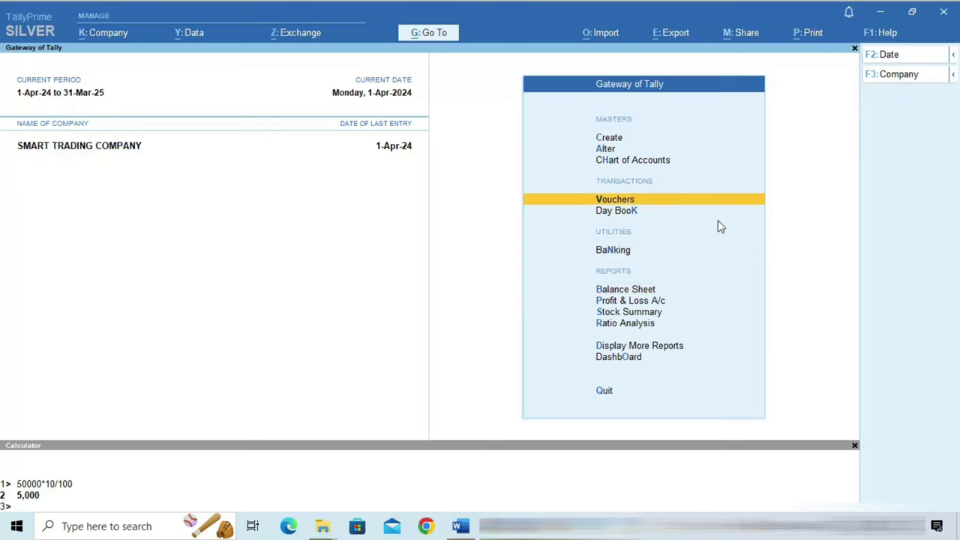
{"action": "key", "text": "Return"}
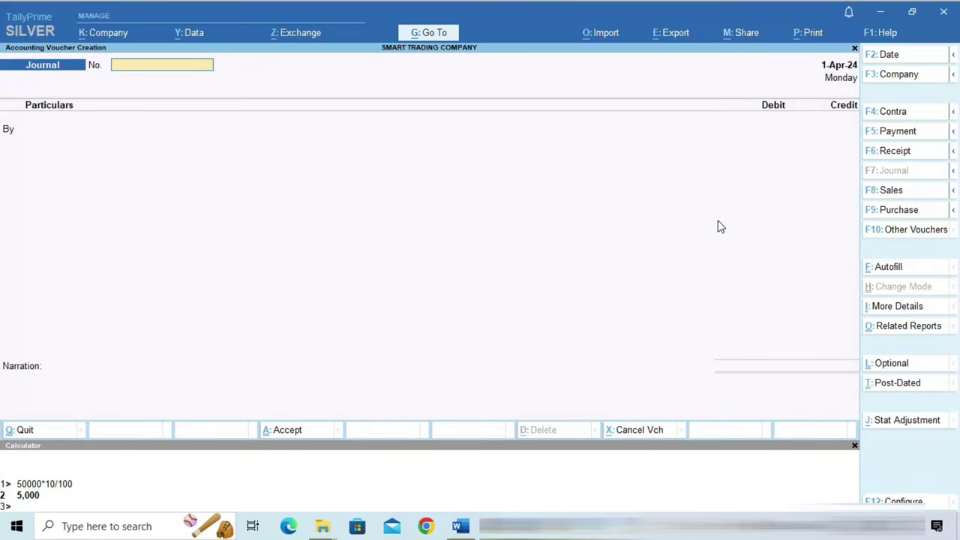
{"action": "key", "text": "Escape"}
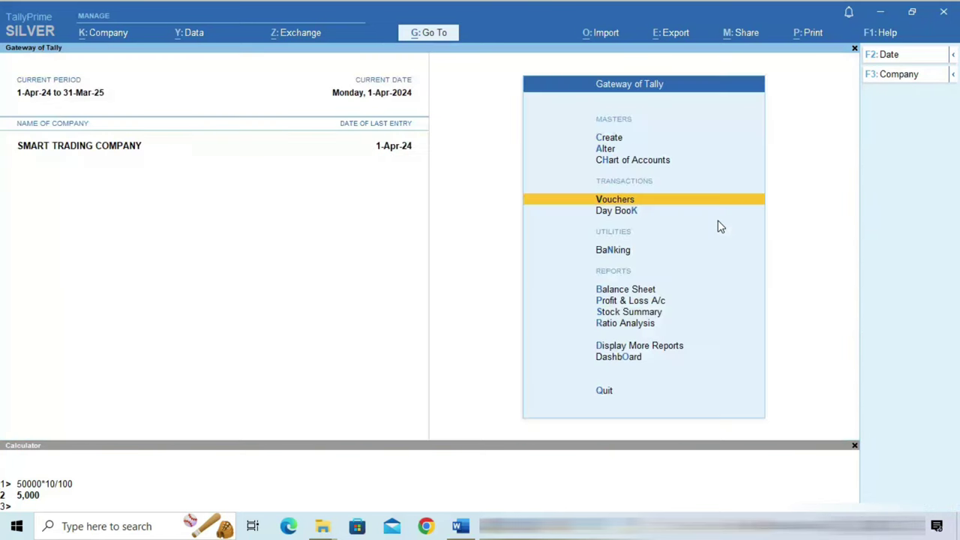
- Open the new financial year's balance sheet in detailed view
{"action": "key", "text": "Up"}
{"action": "key", "text": "Up"}
{"action": "key", "text": "Down"}
{"action": "key", "text": "Down"}
{"action": "key", "text": "Down"}
{"action": "key", "text": "Down"}
{"action": "key", "text": "Down"}
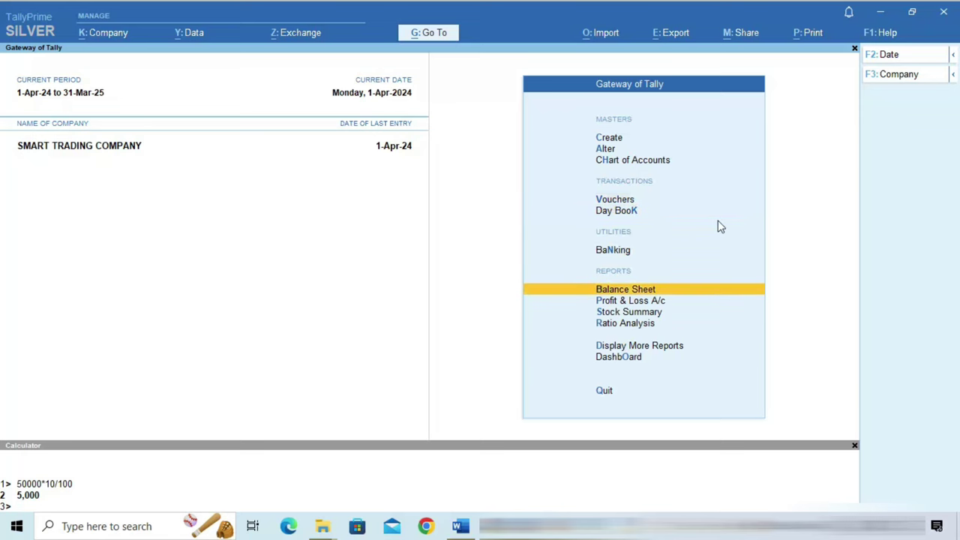
{"action": "key", "text": "Return"}
{"action": "key", "text": "alt+F5"}
- Examine the carried-forward Advance Tds on Interest balance and the CAPITAL account, and close the balance sheet
{"action": "key", "text": "Right"}
{"action": "key", "text": "Down"}
{"action": "key", "text": "Down"}
{"action": "key", "text": "Down"}
{"action": "key", "text": "Down"}
{"action": "key", "text": "Down"}
{"action": "key", "text": "Down"}
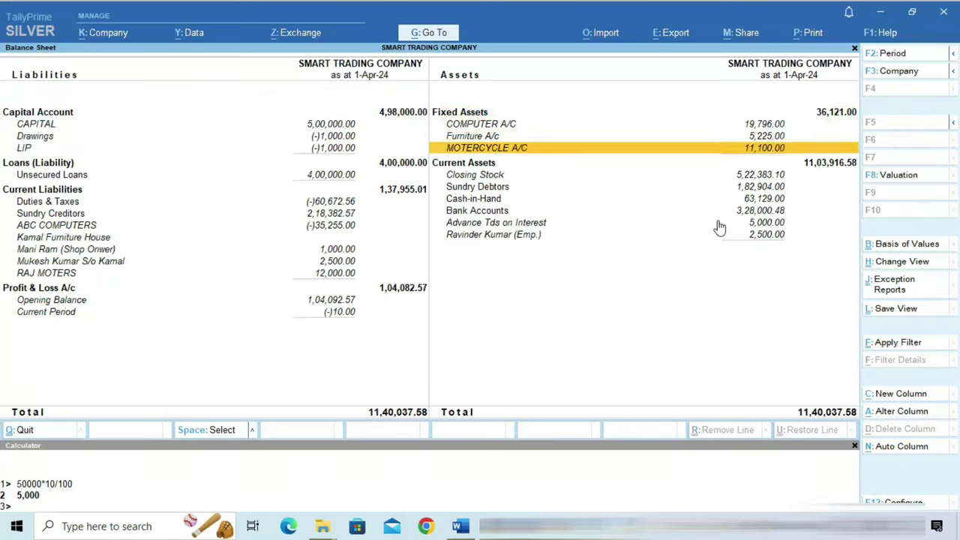
{"action": "key", "text": "Down"}
{"action": "key", "text": "Down"}
{"action": "key", "text": "Down"}
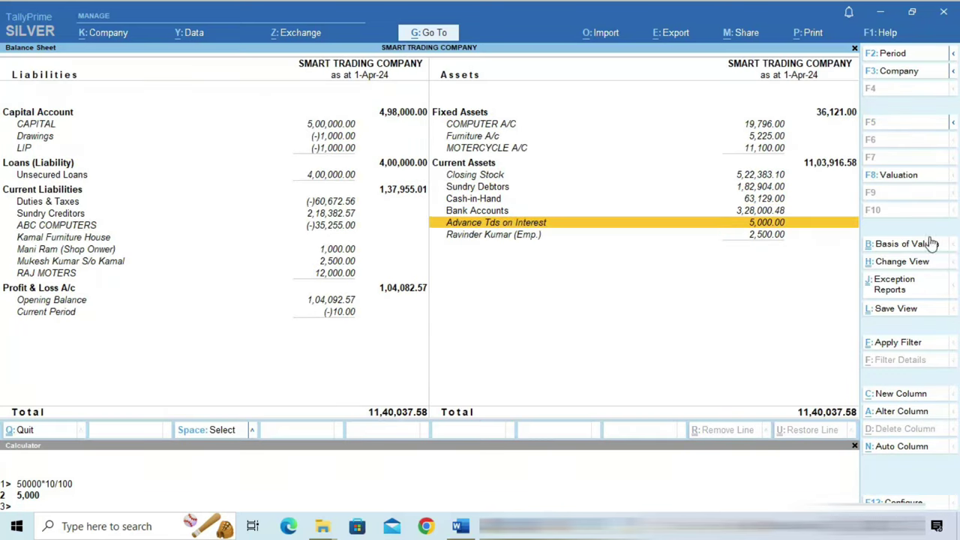
{"action": "left_click", "coordinate": [94, 126]}
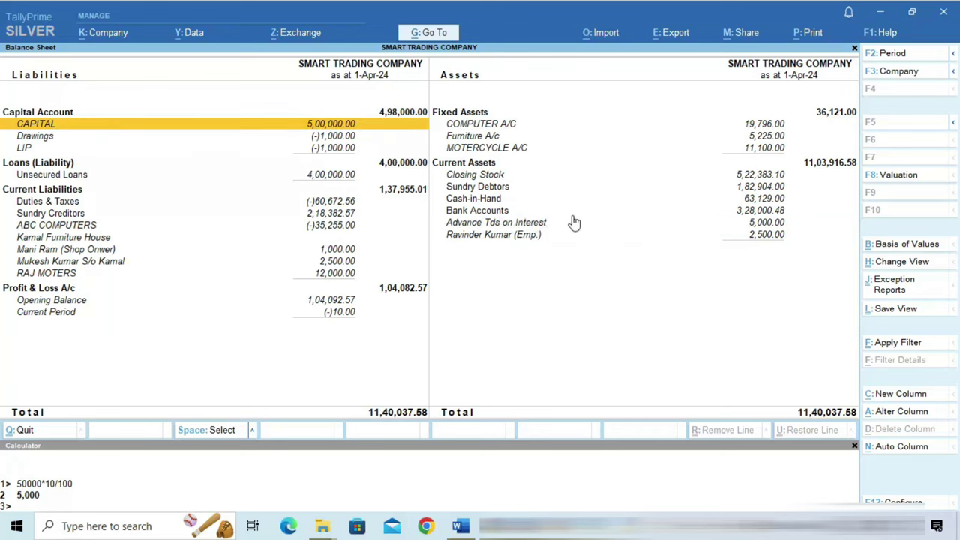
{"action": "key", "text": "Escape"}
- Open a new journal voucher and set its date to 30-Sep-24
{"action": "key", "text": "Up"}
{"action": "key", "text": "Up"}
{"action": "key", "text": "Up"}
{"action": "key", "text": "Return"}
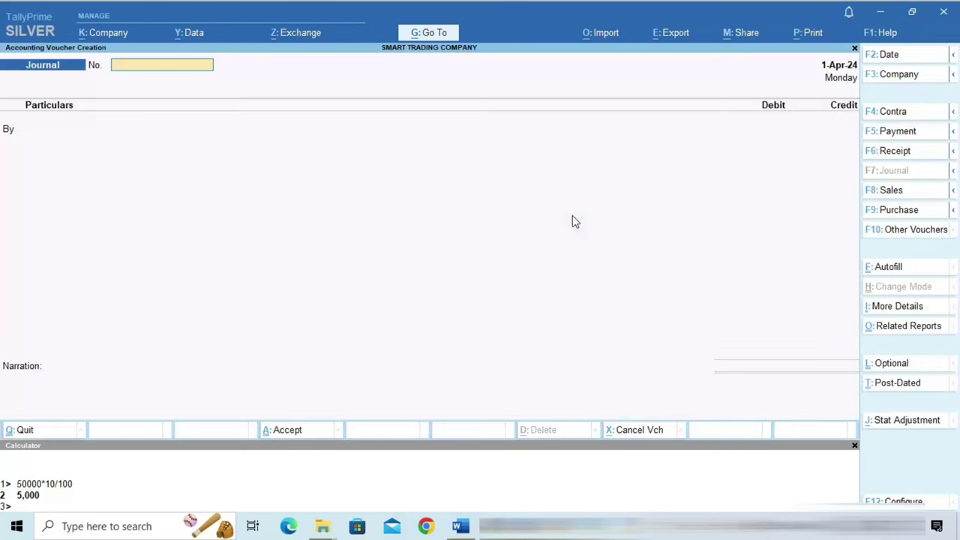
{"action": "key", "text": "F2"}
{"action": "type", "text": "30."}
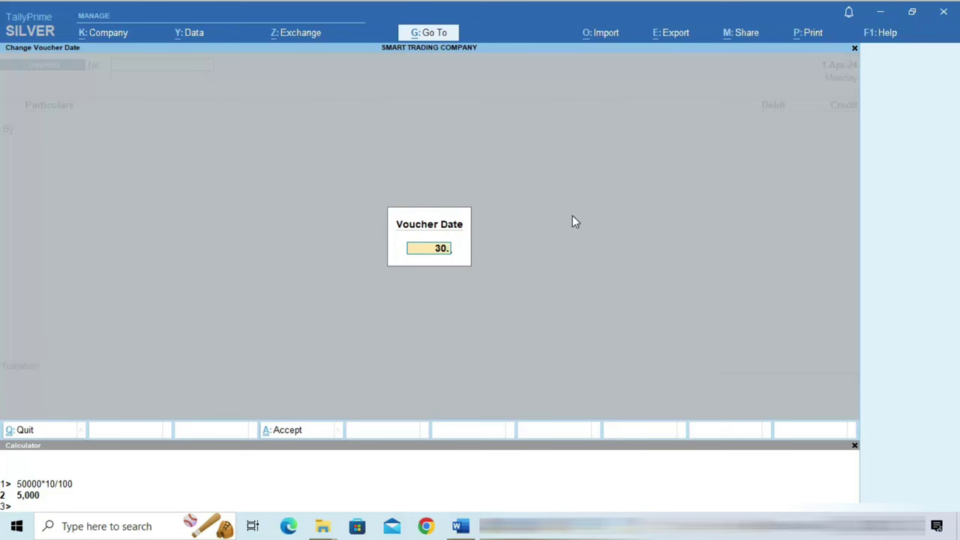
{"action": "type", "text": "9"}
{"action": "key", "text": "Return"}
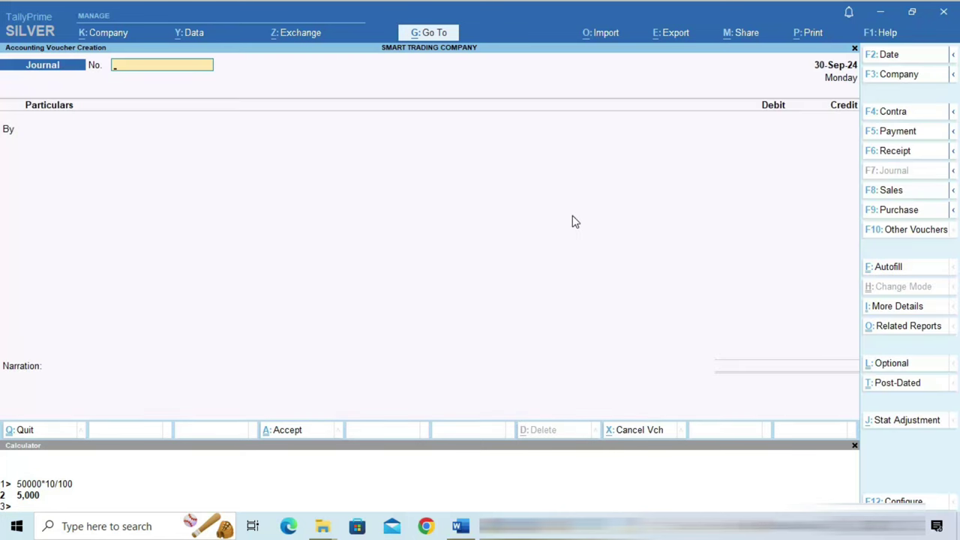
- Leave the voucher number blank and debit the CAPITAL ledger with 5,000
{"action": "key", "text": "Return"}
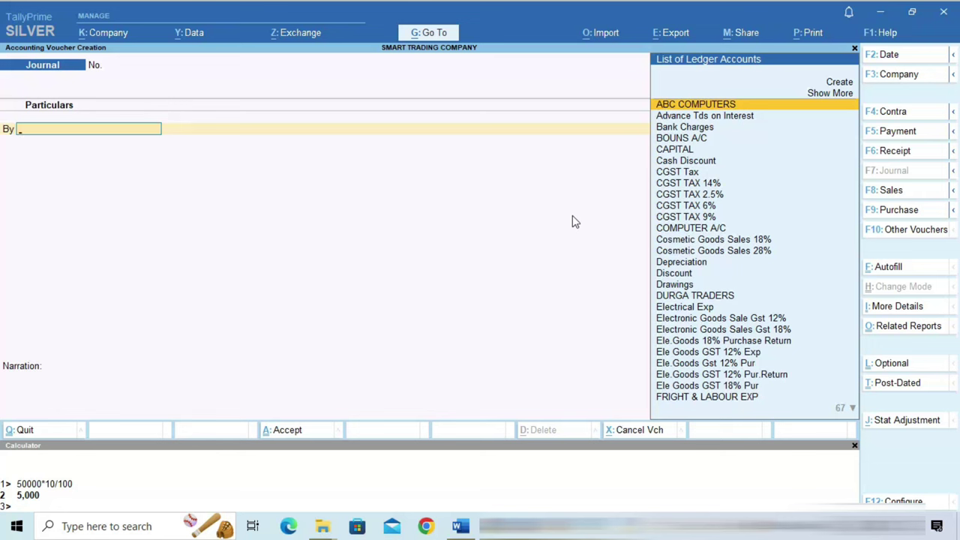
{"action": "type", "text": "Cap"}
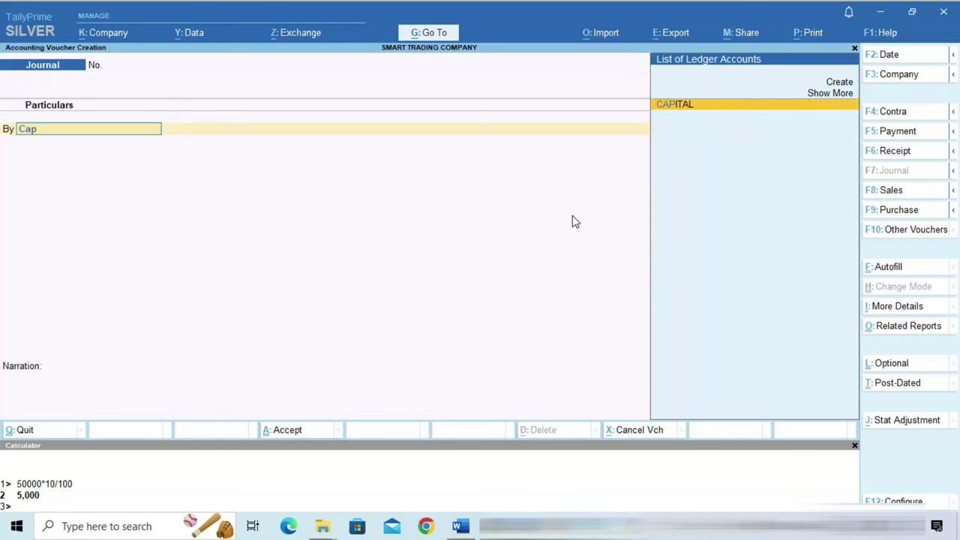
{"action": "key", "text": "Return"}
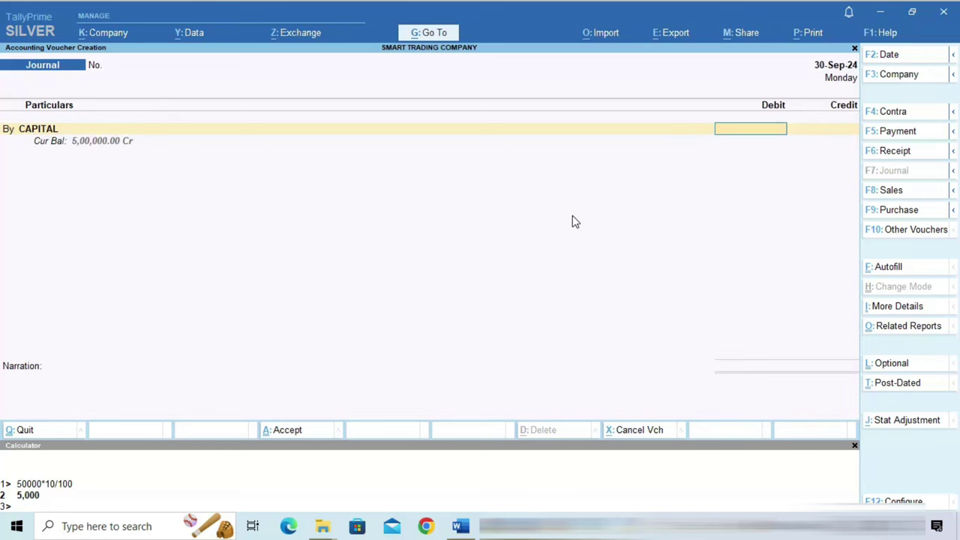
{"action": "type", "text": "5000"}
{"action": "key", "text": "Return"}
- Credit Advance Tds on Interest with 5,000 and save the journal voucher without a narration
{"action": "type", "text": "Ad"}
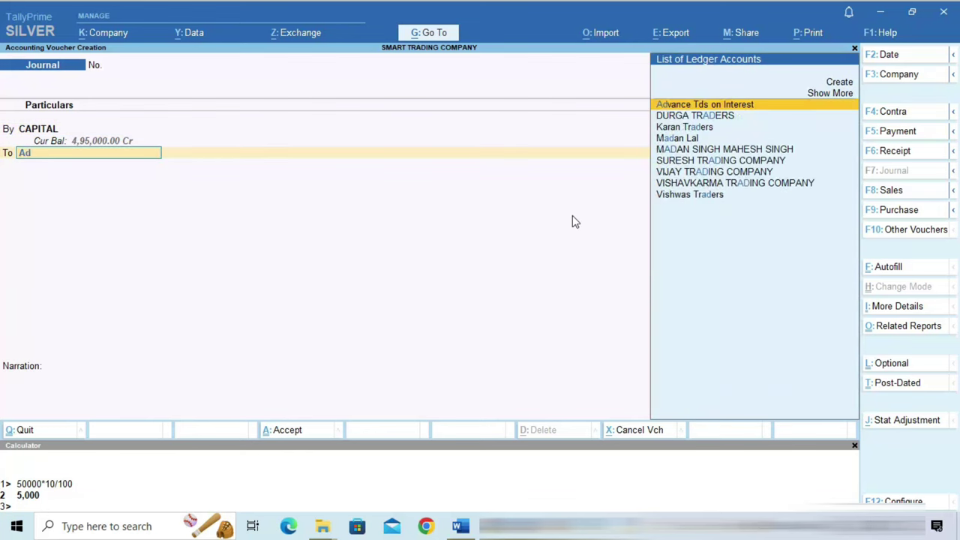
{"action": "key", "text": "Return"}
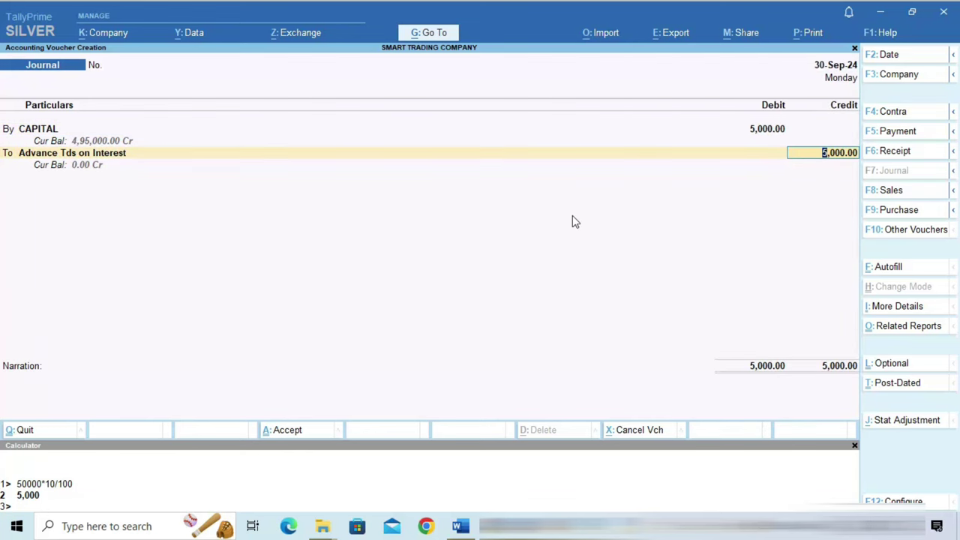
{"action": "key", "text": "Return"}
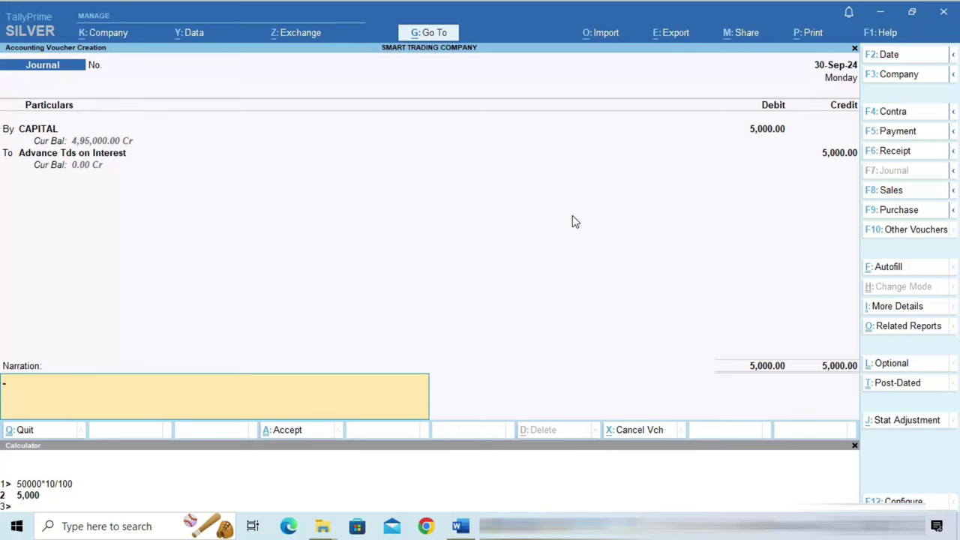
{"action": "key", "text": "Return"}
{"action": "key", "text": "Return"}
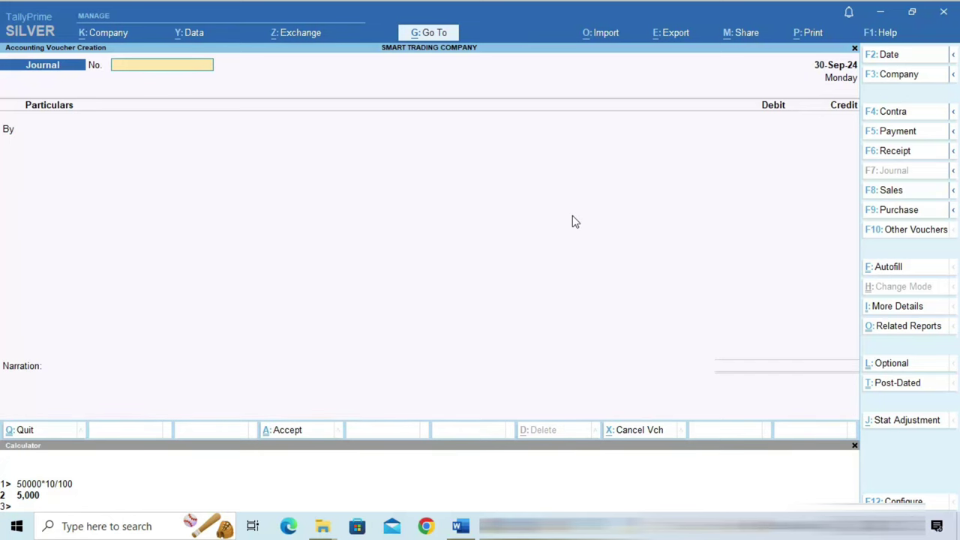
- Leave the blank journal voucher and open the company's balance sheet
{"action": "key", "text": "Escape"}
{"action": "key", "text": "Return"}
{"action": "key", "text": "Up"}
{"action": "key", "text": "Up"}
{"action": "key", "text": "Up"}
{"action": "key", "text": "Up"}
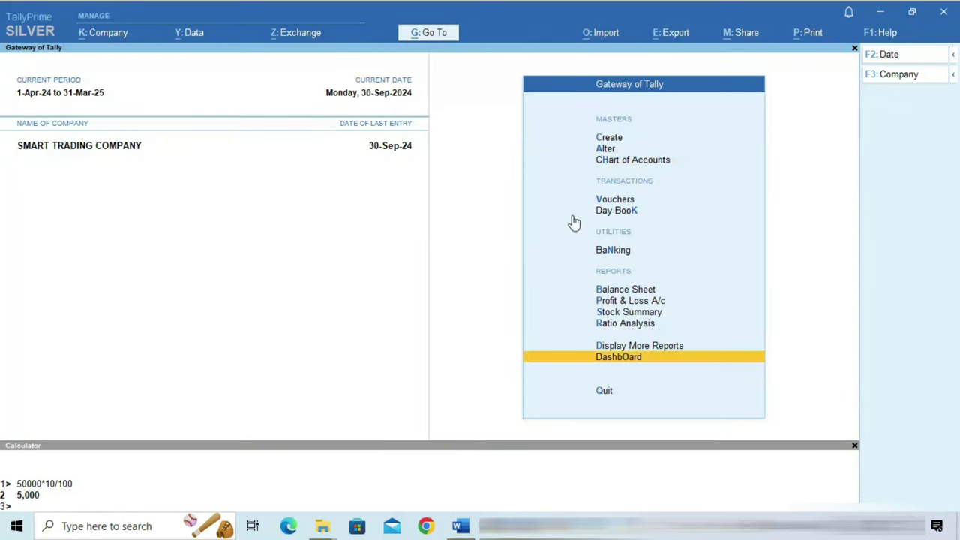
{"action": "key", "text": "Up"}
{"action": "key", "text": "Up"}
{"action": "key", "text": "Up"}
{"action": "key", "text": "Up"}
{"action": "key", "text": "Up"}
{"action": "key", "text": "Return"}
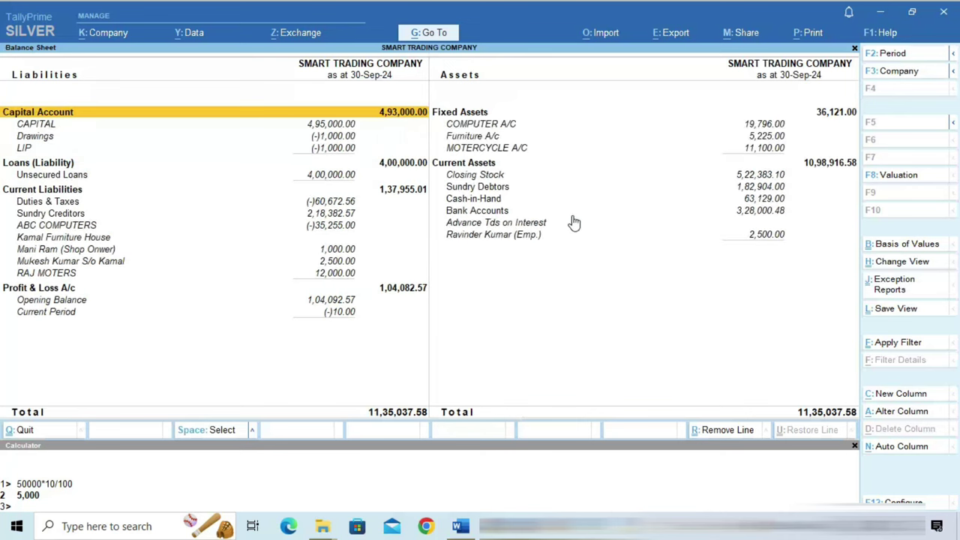
- Examine the monthly summary of Advance Tds on Interest under Current Assets, and close the balance sheet
{"action": "key", "text": "Right"}
{"action": "key", "text": "Down"}
{"action": "key", "text": "Down"}
{"action": "key", "text": "Down"}
{"action": "key", "text": "Down"}
{"action": "key", "text": "Down"}
{"action": "key", "text": "Down"}
{"action": "key", "text": "Down"}
{"action": "key", "text": "Down"}
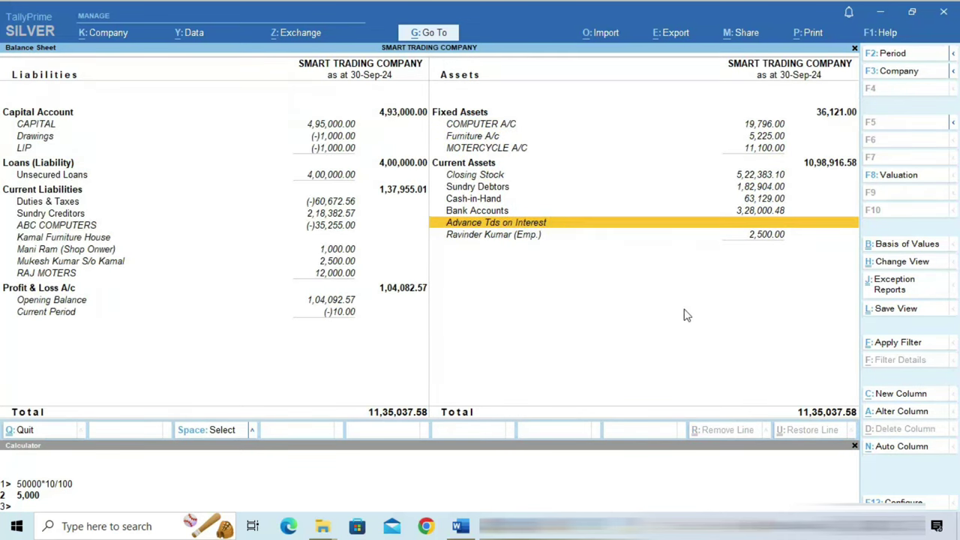
{"action": "key", "text": "Return"}
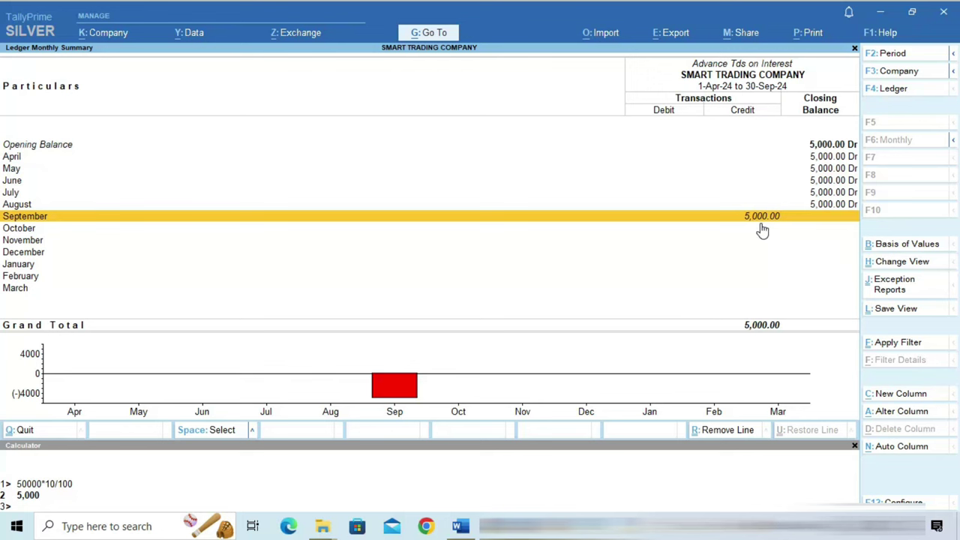
{"action": "key", "text": "Escape"}
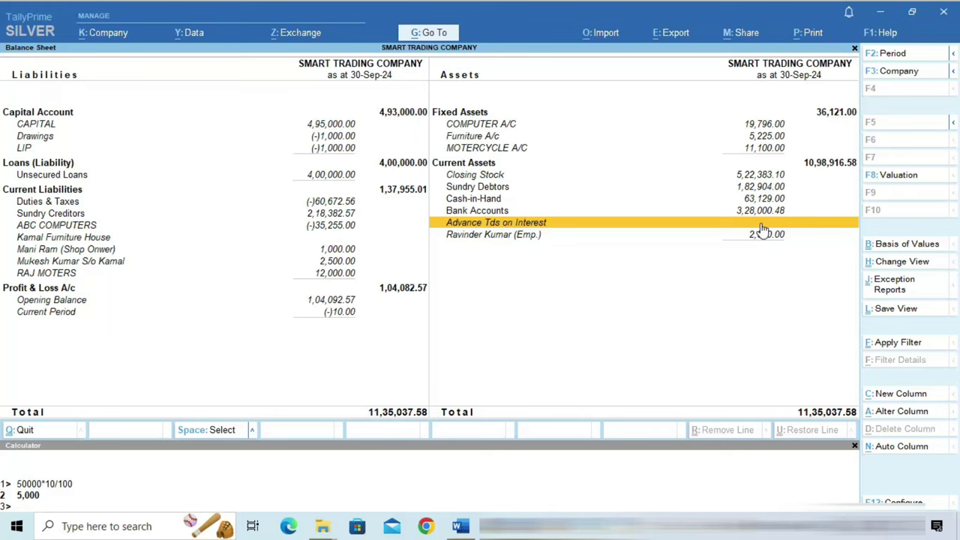
{"action": "key", "text": "Escape"}
- Start a payment voucher dated 30-Sep-24 and number it 2214
{"action": "key", "text": "Up"}
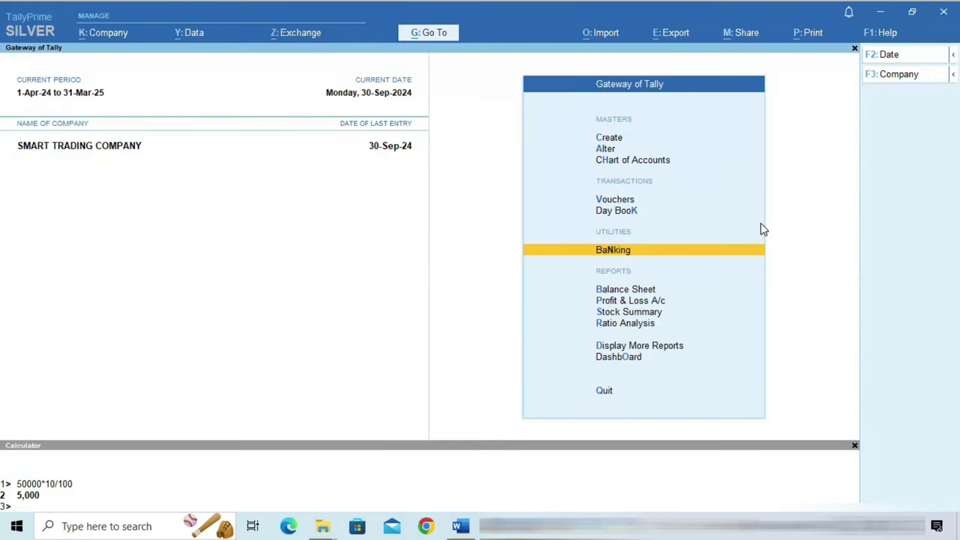
{"action": "key", "text": "Up"}
{"action": "key", "text": "Up"}
{"action": "key", "text": "Return"}
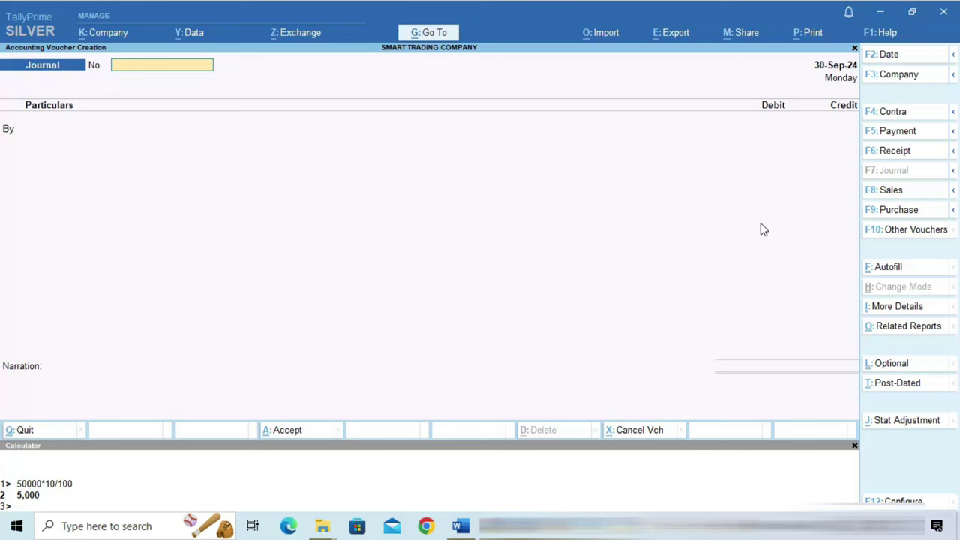
{"action": "key", "text": "F5"}
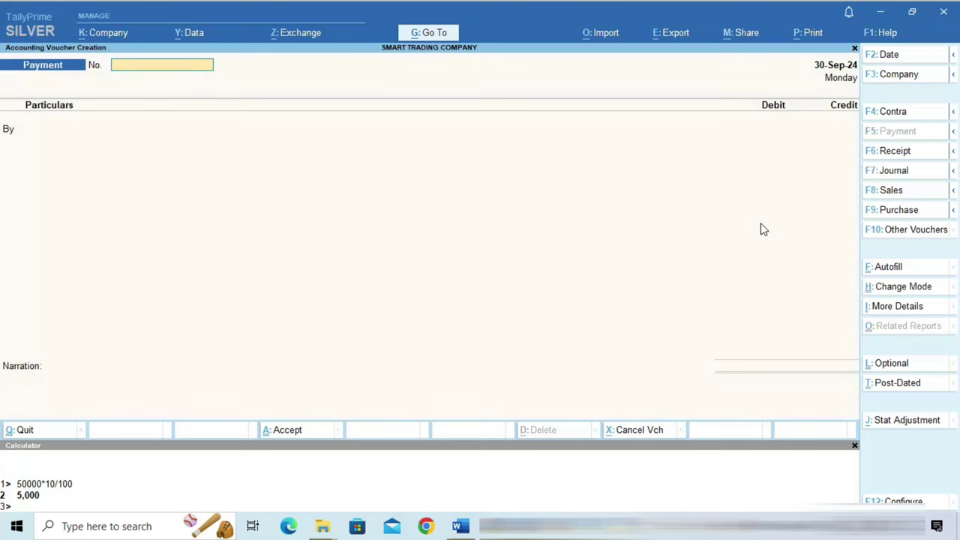
{"action": "type", "text": "2214"}
{"action": "key", "text": "Return"}
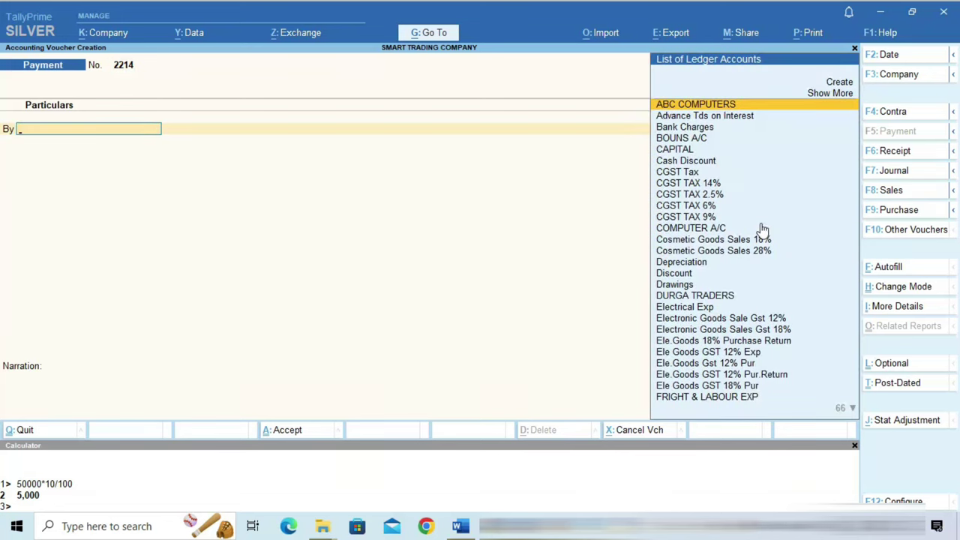
- Debit the CAPITAL ledger with 2,000 in the payment voucher
{"action": "type", "text": "Ca"}
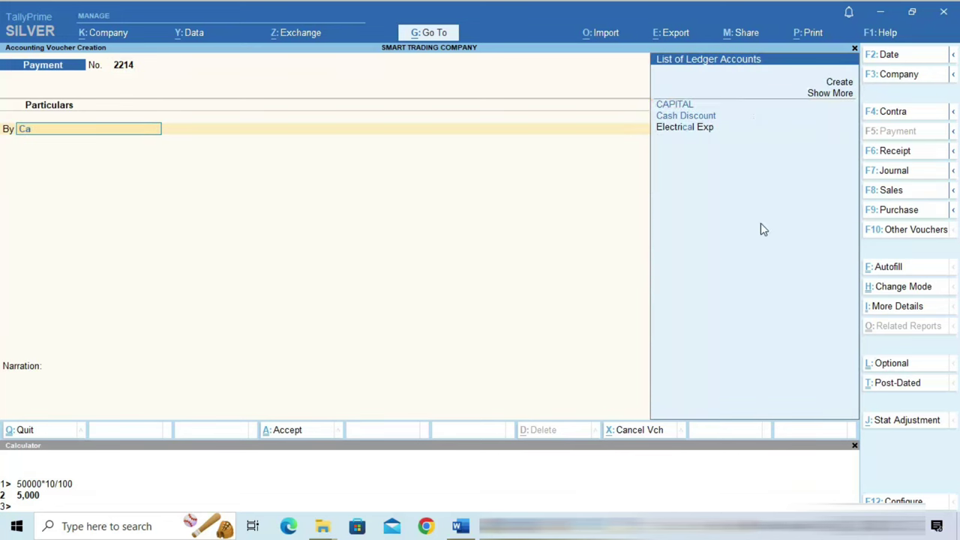
{"action": "key", "text": "Return"}
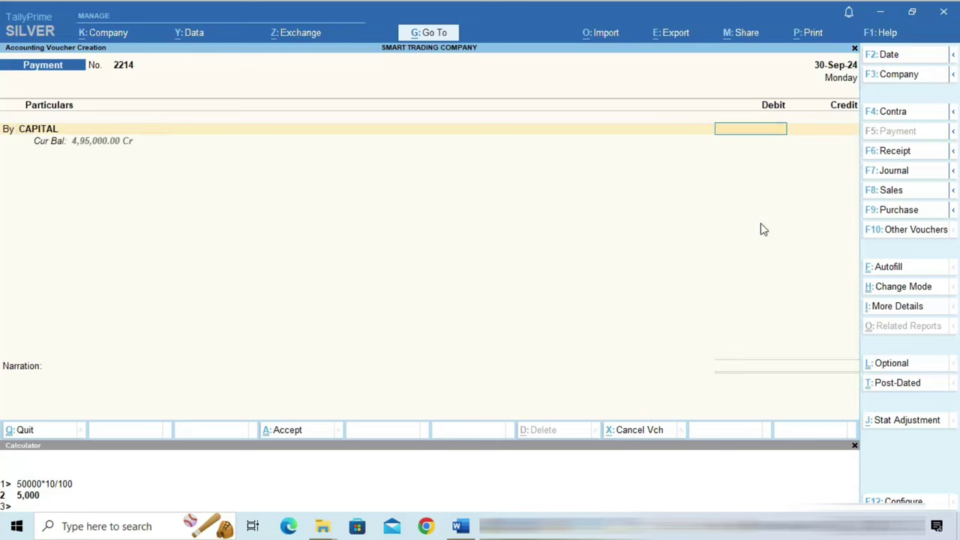
{"action": "type", "text": "2000"}
{"action": "key", "text": "Return"}
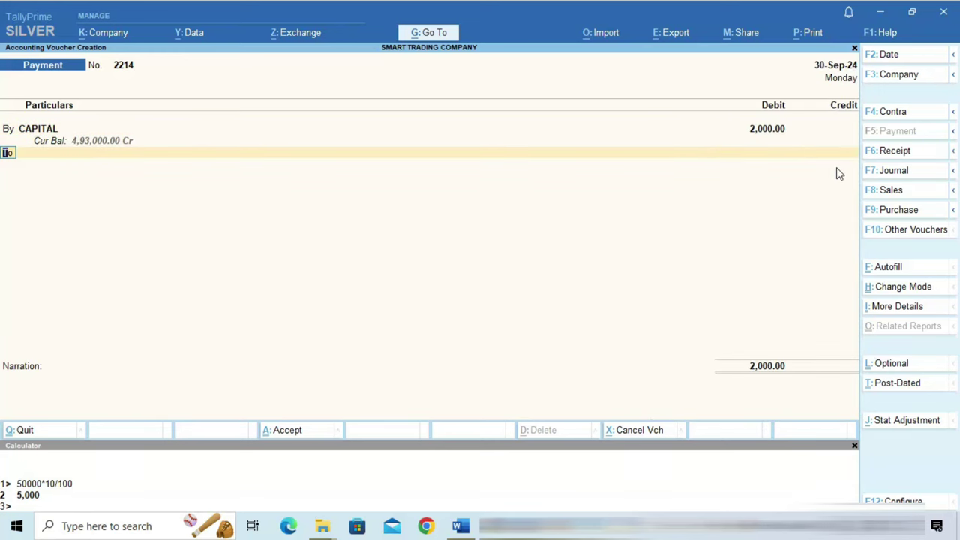
- Switch to the Word document and look up the tax payable section of the income tax computation
{"action": "left_click", "coordinate": [461, 528]}
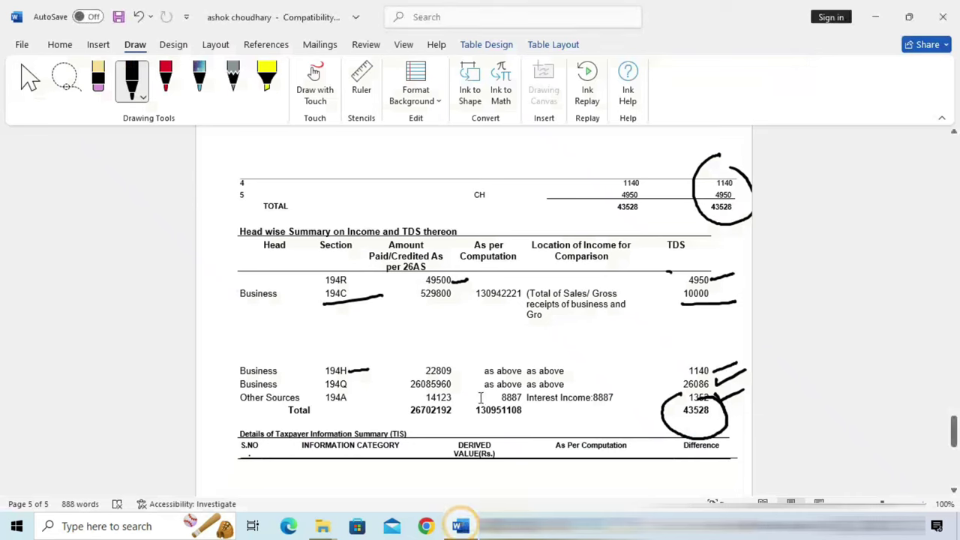
{"action": "scroll", "coordinate": [495, 322], "scroll_direction": "up", "scroll_amount": 10}
{"action": "scroll", "coordinate": [480, 197], "scroll_direction": "up", "scroll_amount": 15}
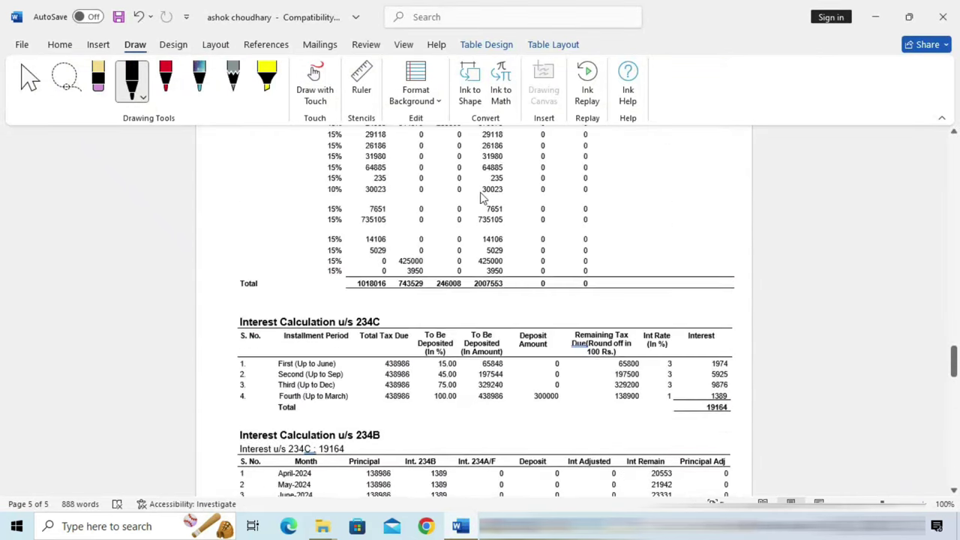
{"action": "scroll", "coordinate": [483, 180], "scroll_direction": "up", "scroll_amount": 6}
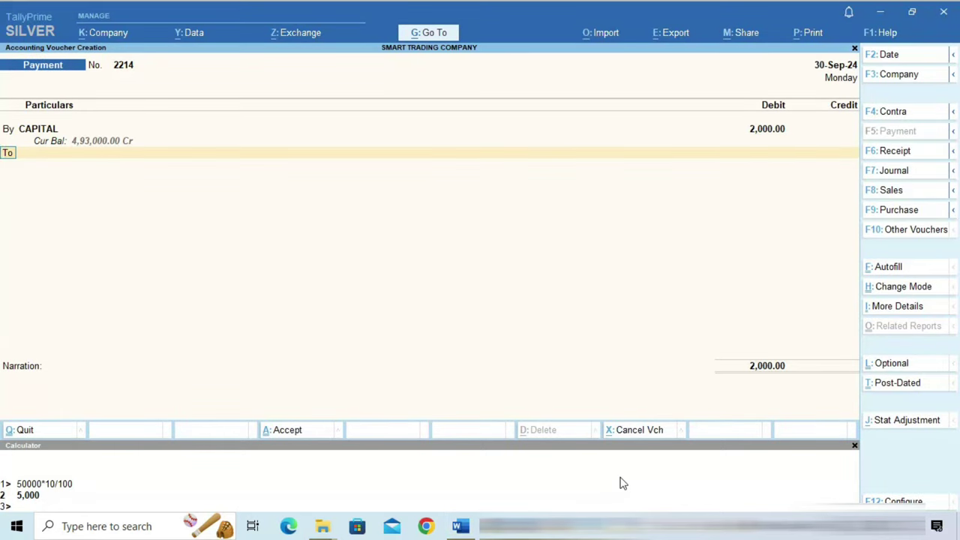
- Back in TallyPrime, credit BANK OF INDIA A/C with 2,000 in the payment voucher
{"action": "key", "text": "Return"}
{"action": "type", "text": "s"}
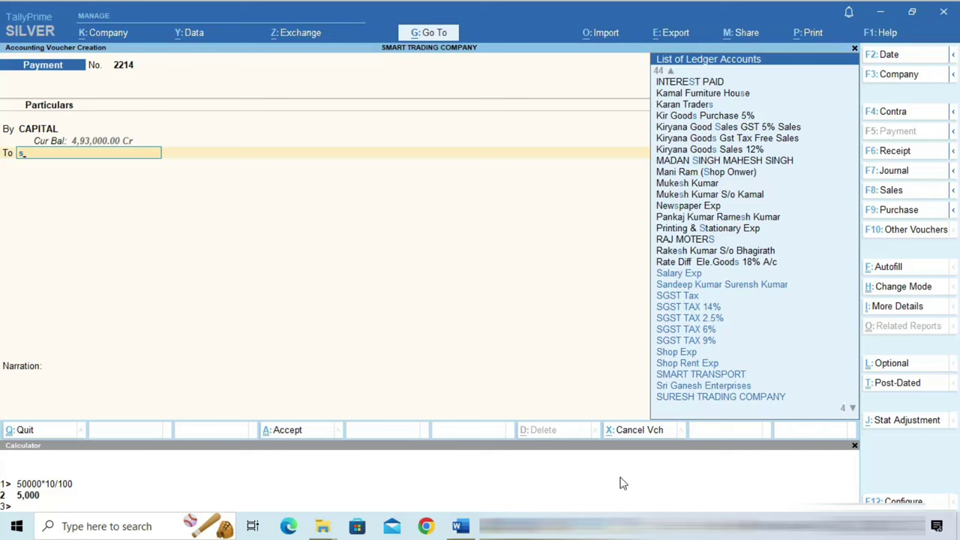
{"action": "type", "text": "an"}
{"action": "key", "text": "BackSpace"}
{"action": "key", "text": "BackSpace"}
{"action": "key", "text": "BackSpace"}
{"action": "type", "text": "ban"}
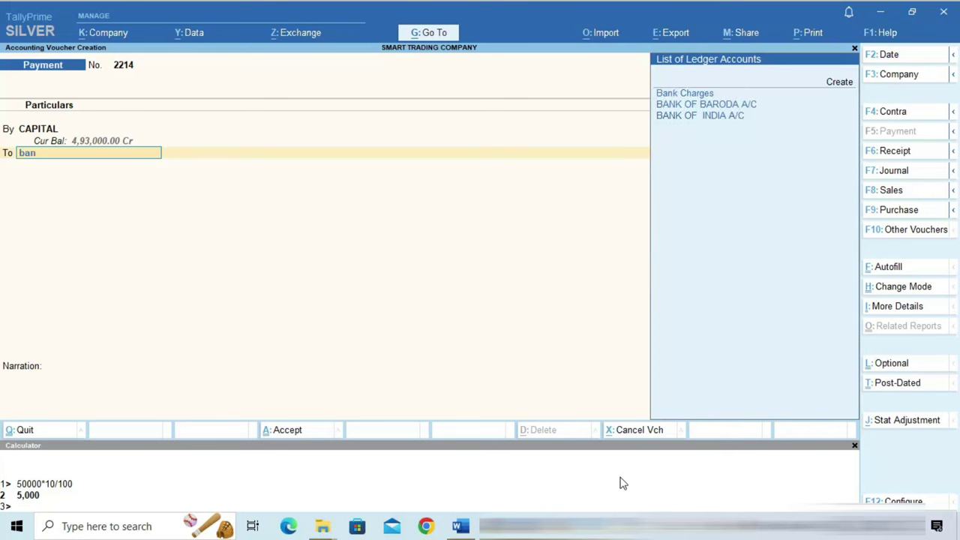
{"action": "key", "text": "Down"}
{"action": "key", "text": "Down"}
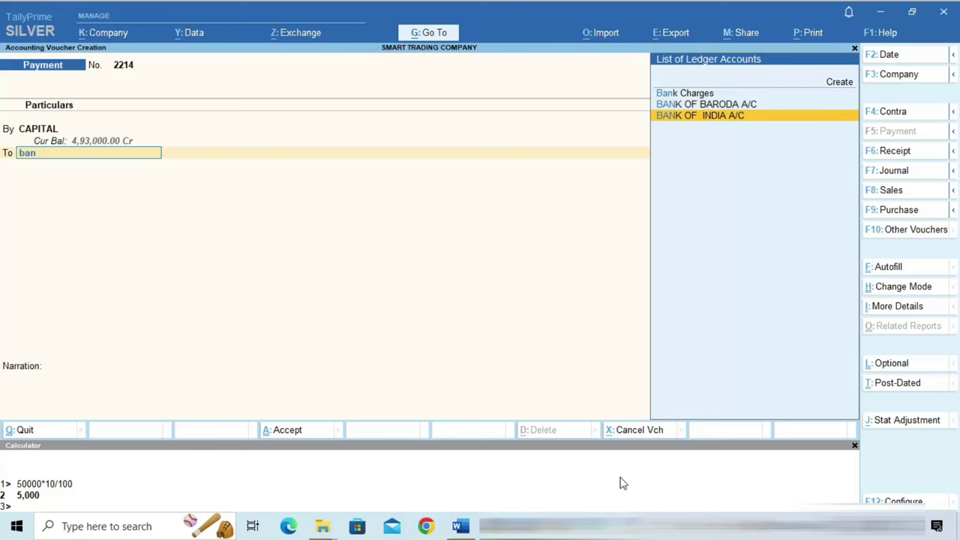
{"action": "key", "text": "Return"}
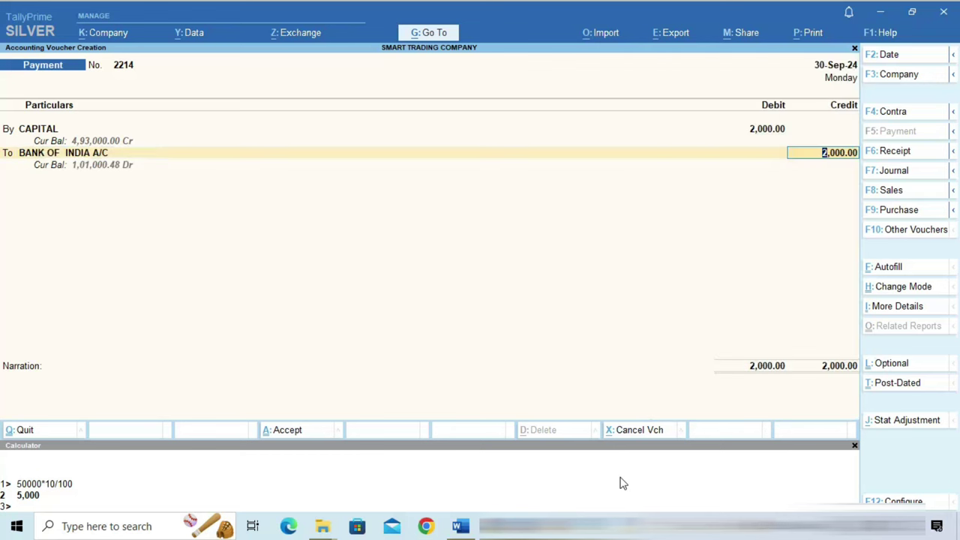
{"action": "key", "text": "Return"}
- Accept the bank allocation as a 2,000 cheque with the instrument date 30-Sep-24
{"action": "key", "text": "Return"}
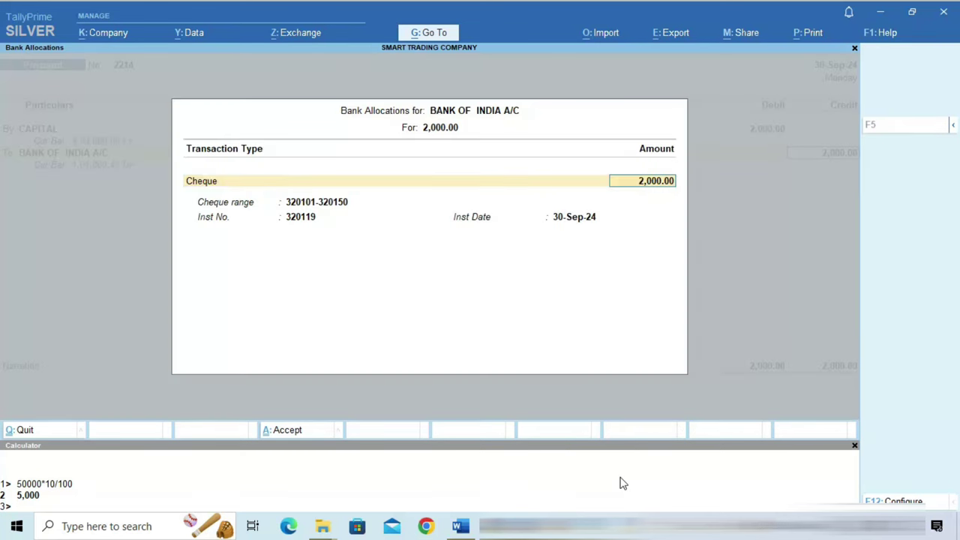
{"action": "key", "text": "Return"}
{"action": "key", "text": "Return"}
{"action": "key", "text": "Return"}
{"action": "key", "text": "Return"}
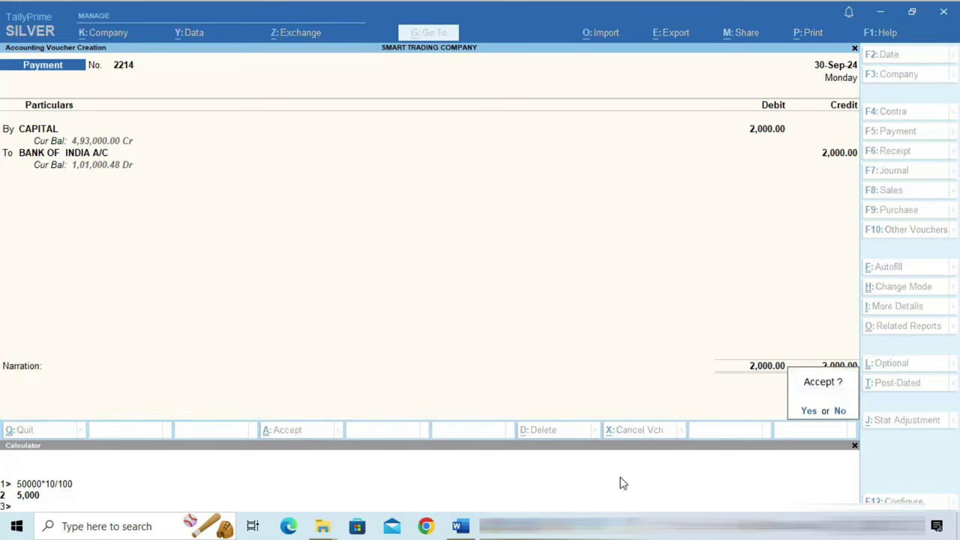
- Enter the narration "self asst tax 2023-24 fy" and save the payment voucher without printing the cheque
{"action": "key", "text": "Escape"}
{"action": "type", "text": "sel"}
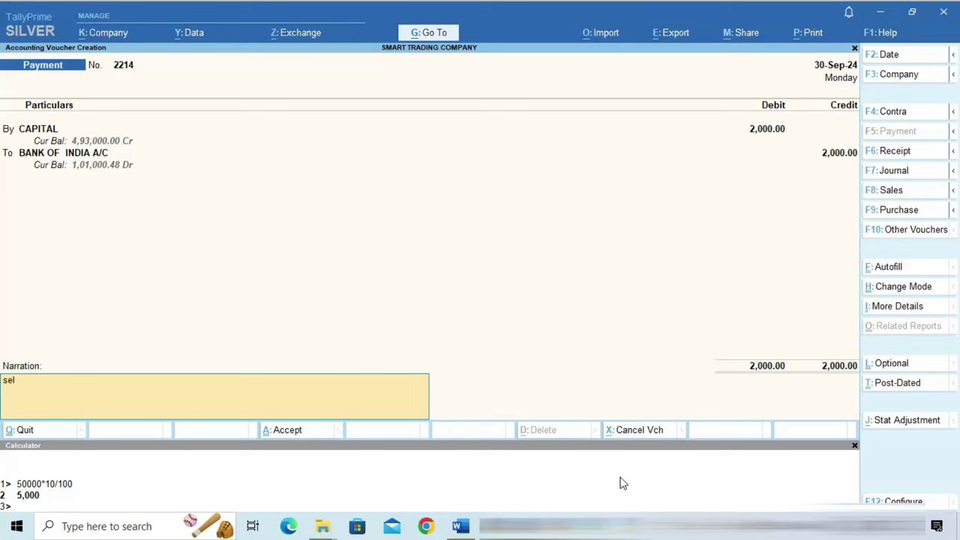
{"action": "type", "text": "f asst tax 2023-24 fy"}
{"action": "key", "text": "Return"}
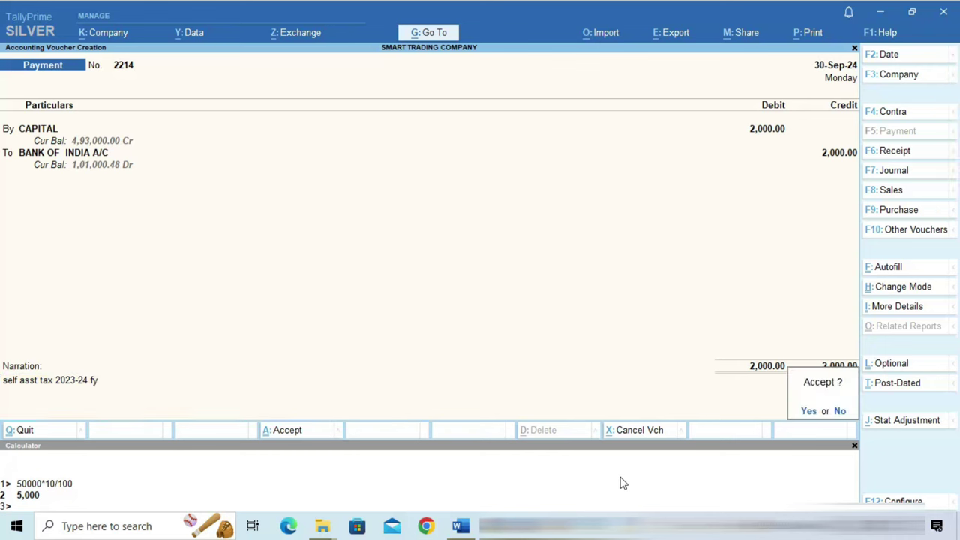
{"action": "key", "text": "Return"}
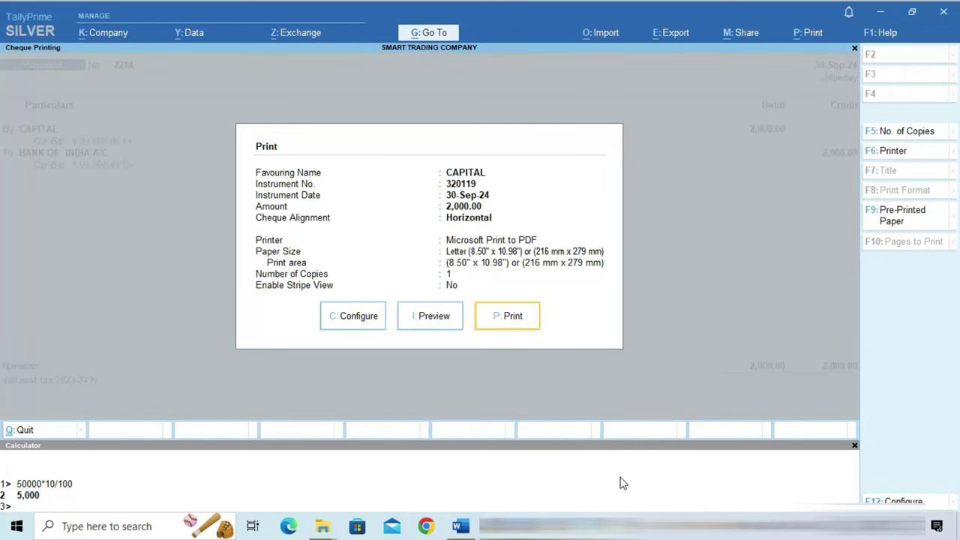
{"action": "key", "text": "Escape"}
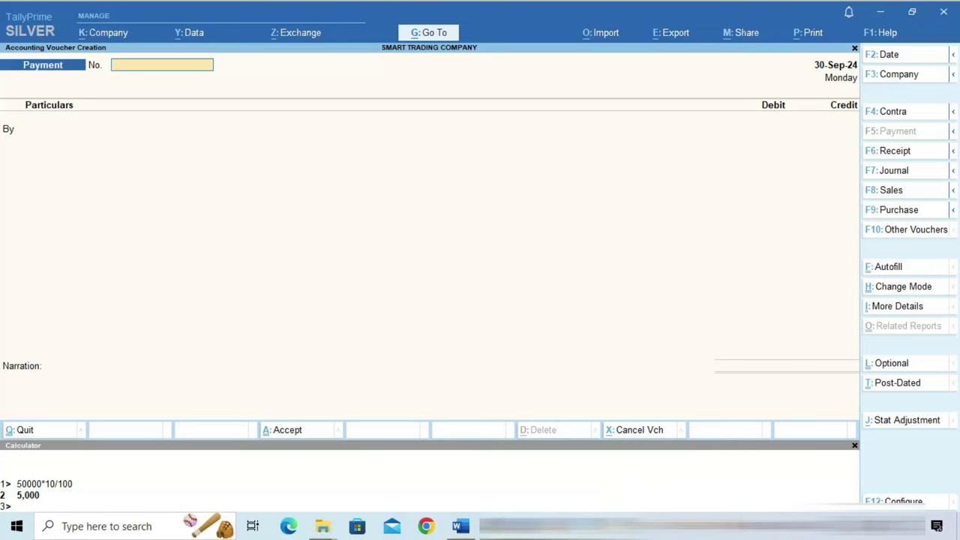
- Review the TDS, advance tax and tax payable lines in the Word computation, and return to TallyPrime
{"action": "key", "text": "alt+Tab"}
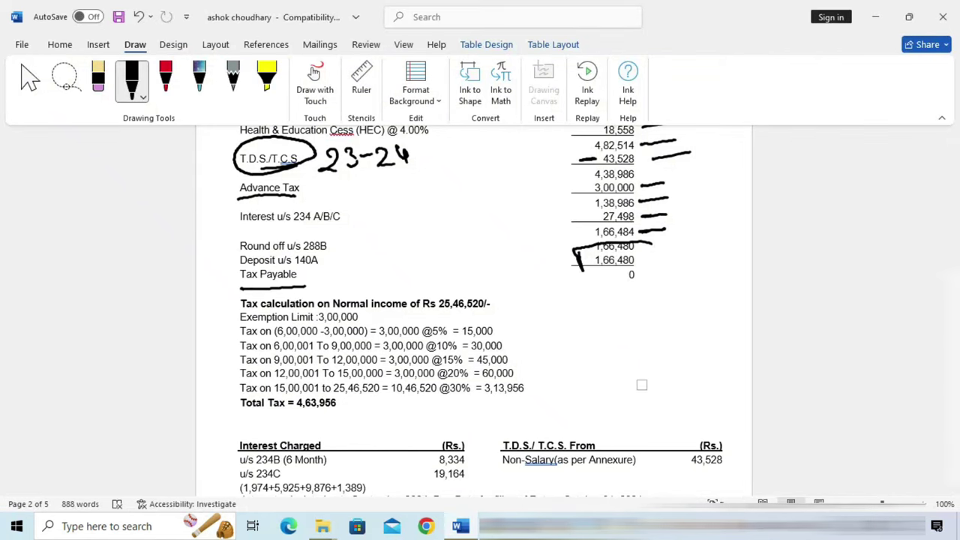
{"action": "key", "text": "alt+Tab"}
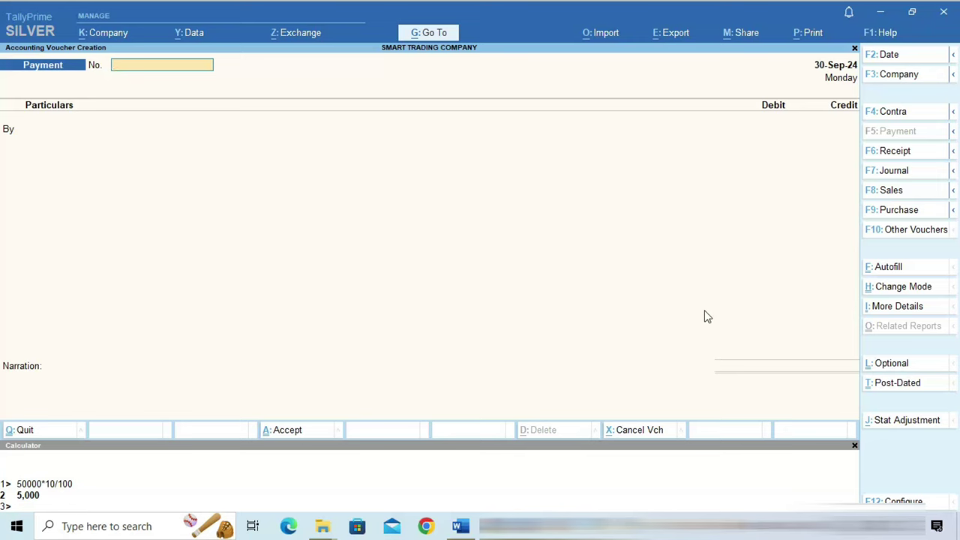
{"action": "left_click", "coordinate": [460, 526]}
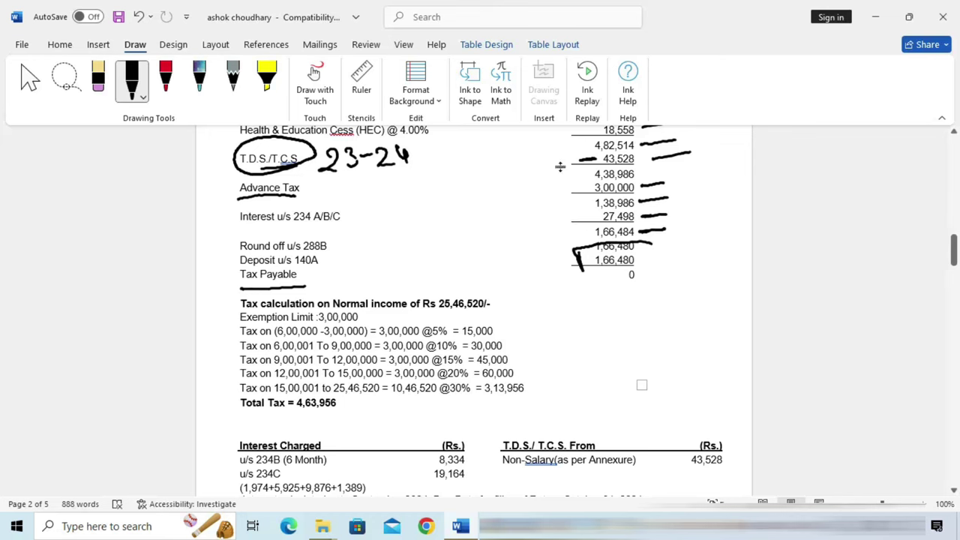
{"action": "key", "text": "alt+Tab"}
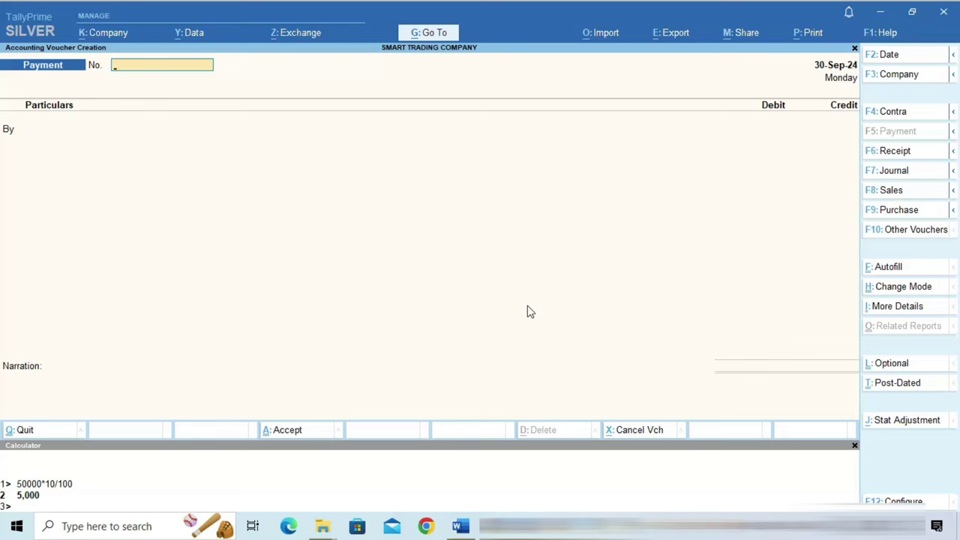
- Start receipt voucher 665 dated 30-Sep-24 and credit the CAPITAL ledger with 1,500
{"action": "key", "text": "F6"}
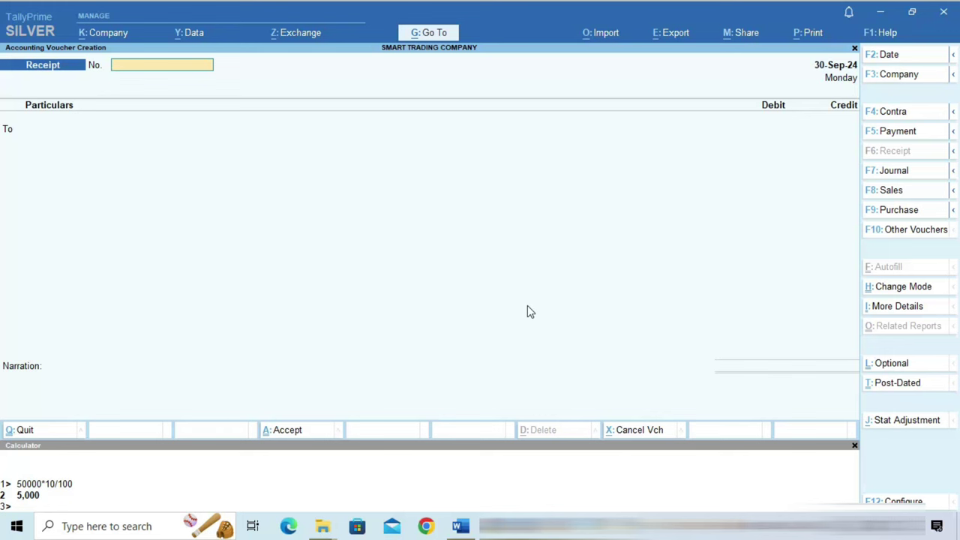
{"action": "type", "text": "665"}
{"action": "key", "text": "Return"}
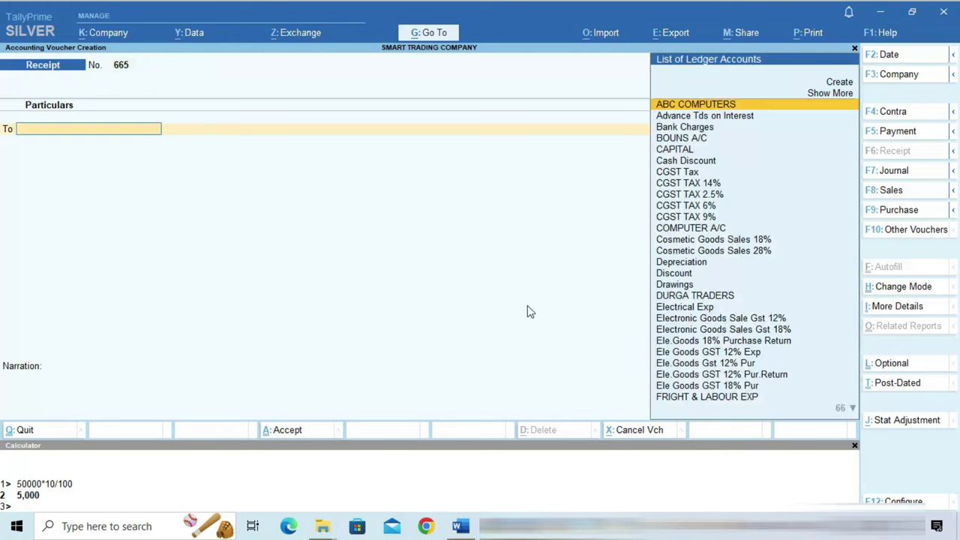
{"action": "type", "text": "cap"}
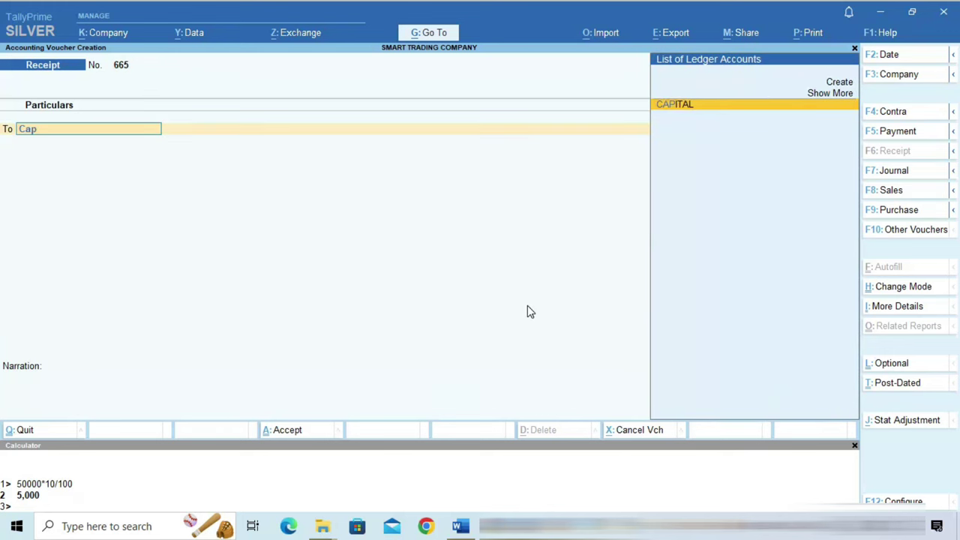
{"action": "key", "text": "Return"}
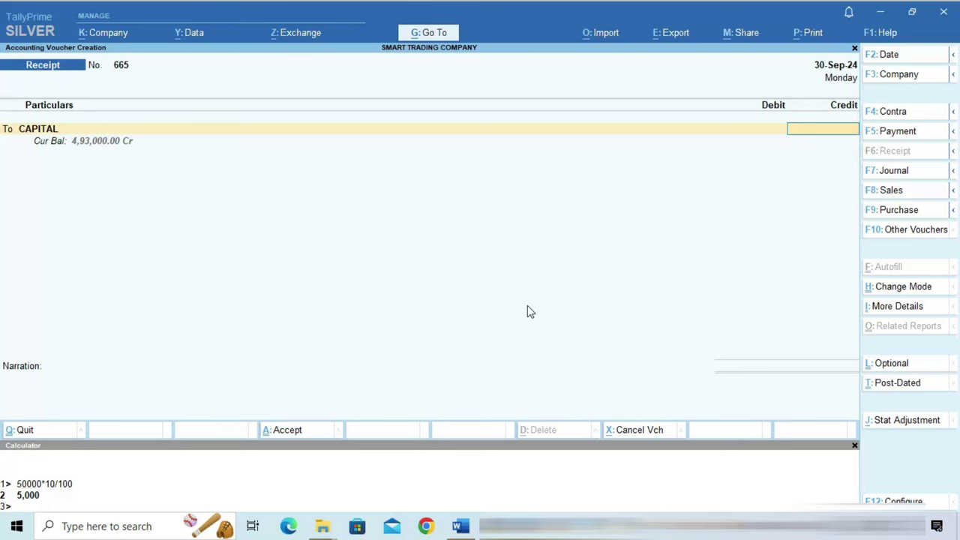
{"action": "type", "text": "15"}
{"action": "type", "text": "00"}
{"action": "key", "text": "Return"}
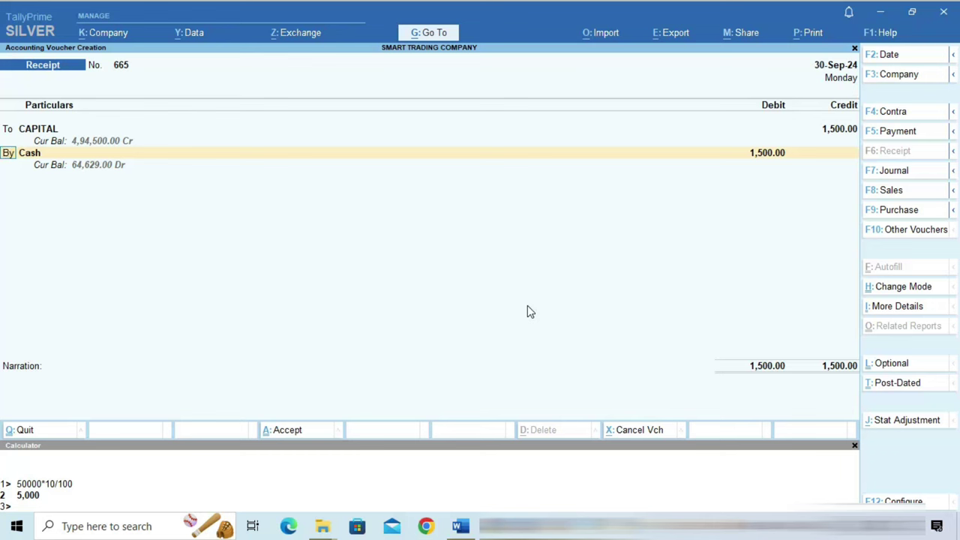
- Add a second credit line to the receipt, creating the ledger "Int Rec From IT on Refund" under Capital Account, and credit it with 200
{"action": "type", "text": "t"}
{"action": "key", "text": "Return"}
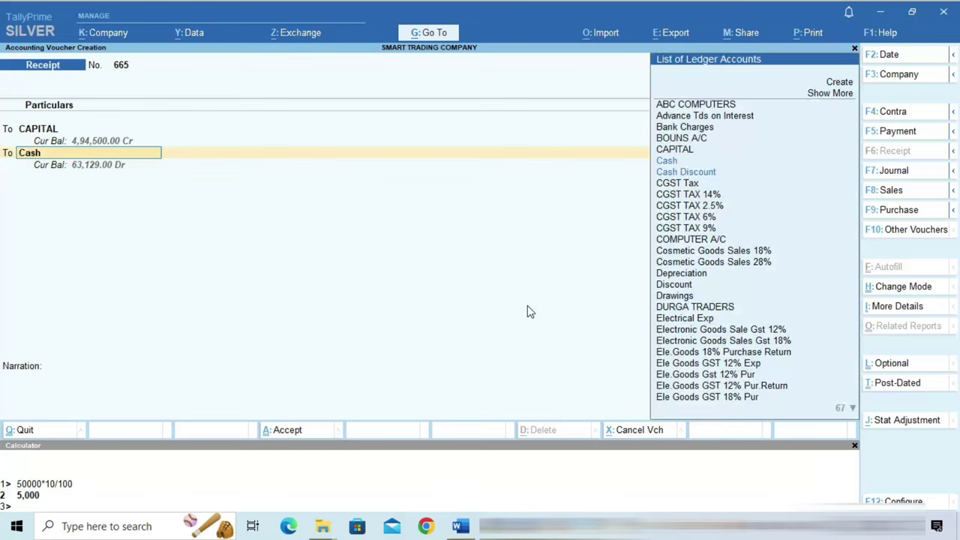
{"action": "key", "text": "alt+c"}
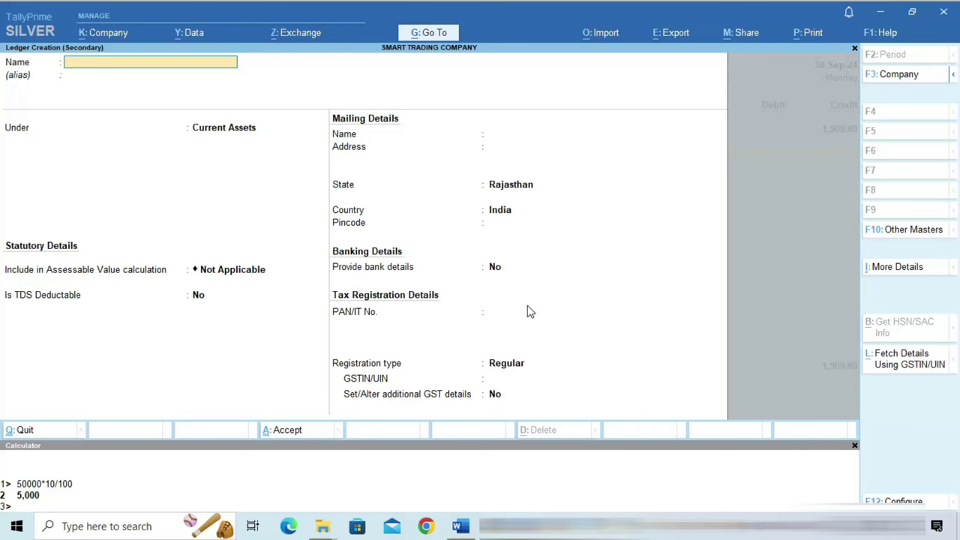
{"action": "type", "text": "Int Rec From iIT on Refund"}
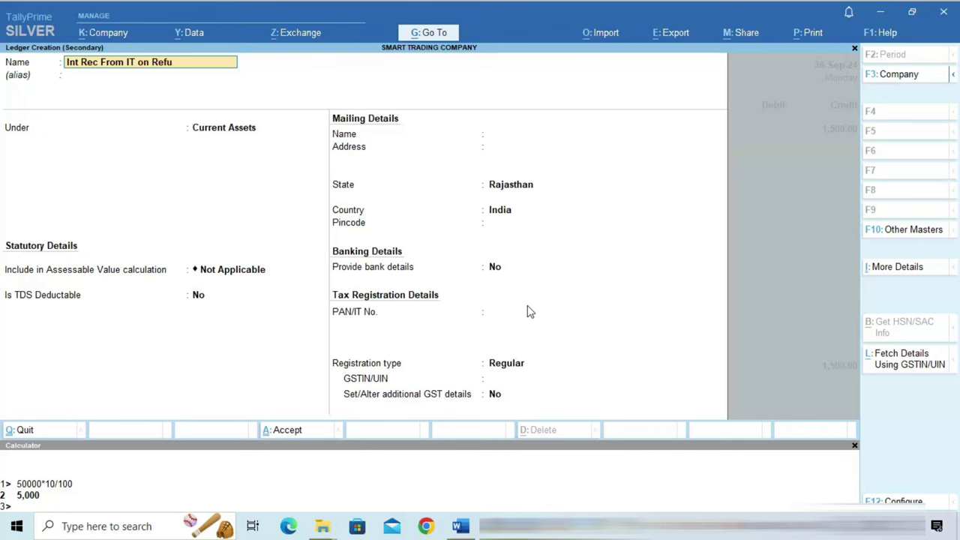
{"action": "key", "text": "Return"}
{"action": "key", "text": "Return"}
{"action": "type", "text": "Cap"}
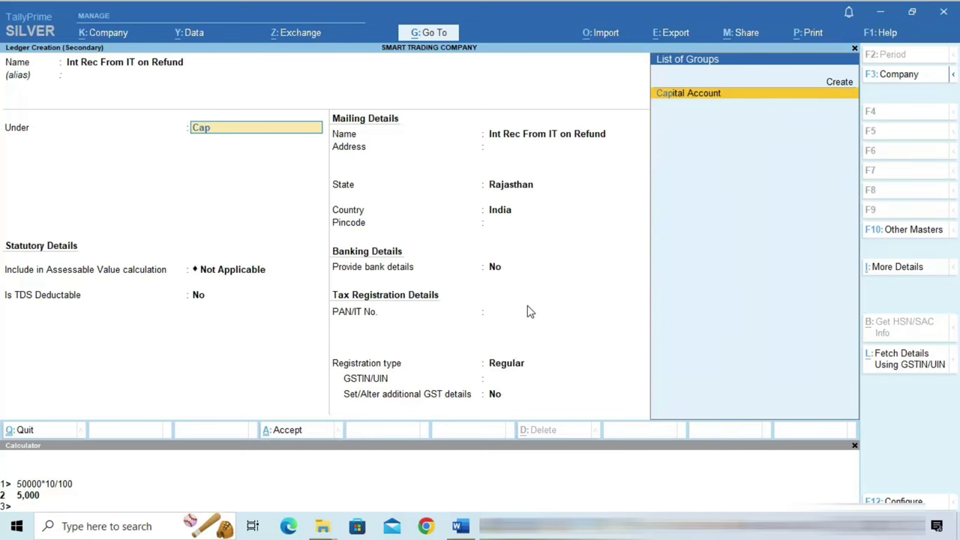
{"action": "key", "text": "Return"}
{"action": "key", "text": "Return"}
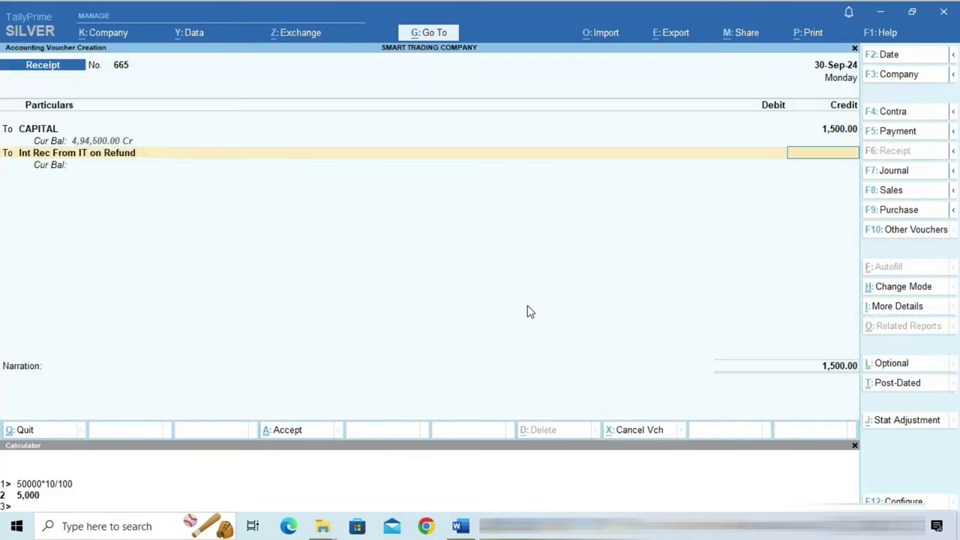
{"action": "type", "text": "200"}
{"action": "key", "text": "Return"}
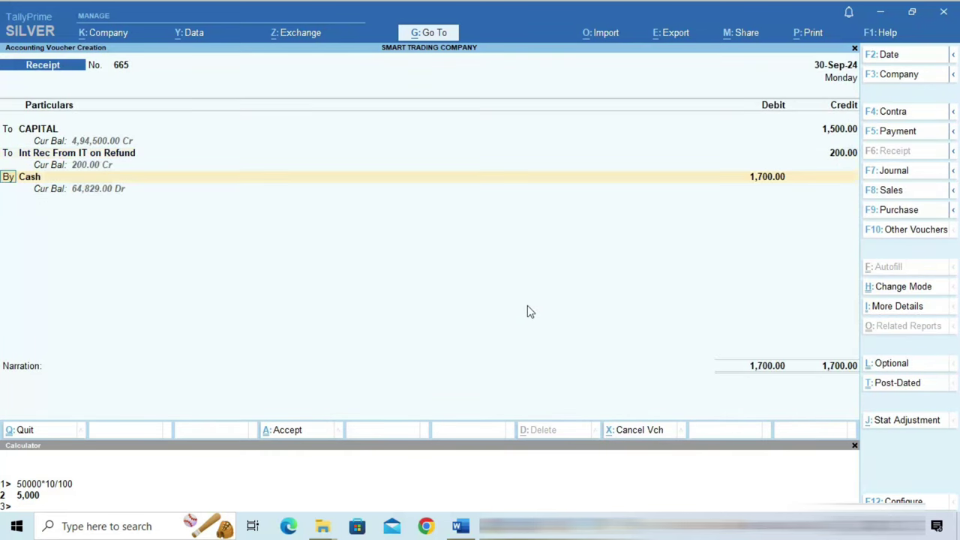
- Debit BANK OF INDIA A/C with 1,700 as the receiving account in the receipt voucher
{"action": "key", "text": "Return"}
{"action": "type", "text": "Ban"}
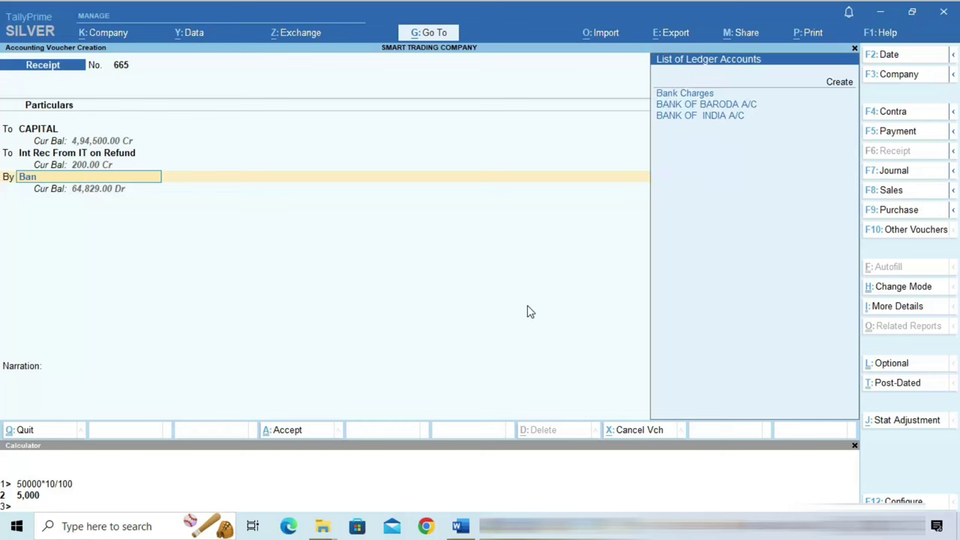
{"action": "key", "text": "Down"}
{"action": "key", "text": "Down"}
{"action": "key", "text": "Return"}
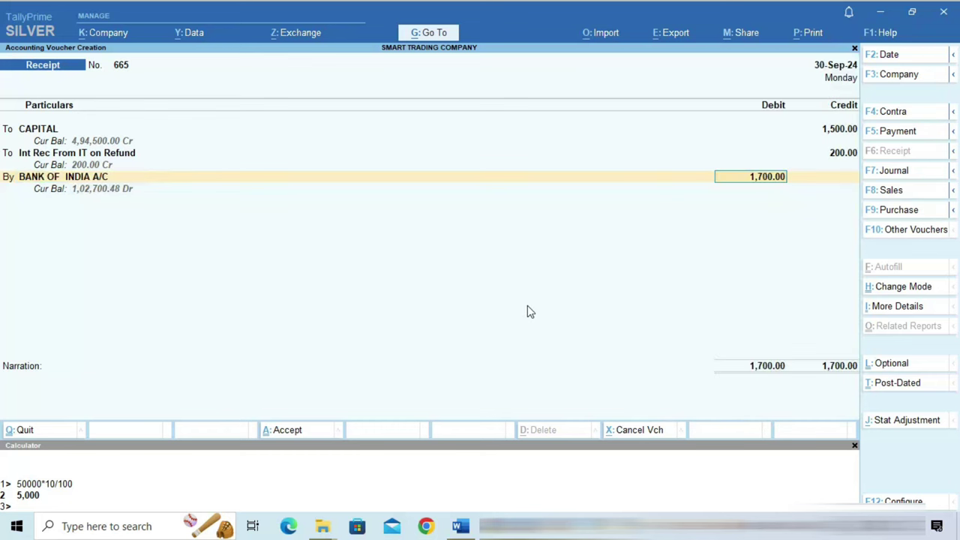
{"action": "key", "text": "Return"}
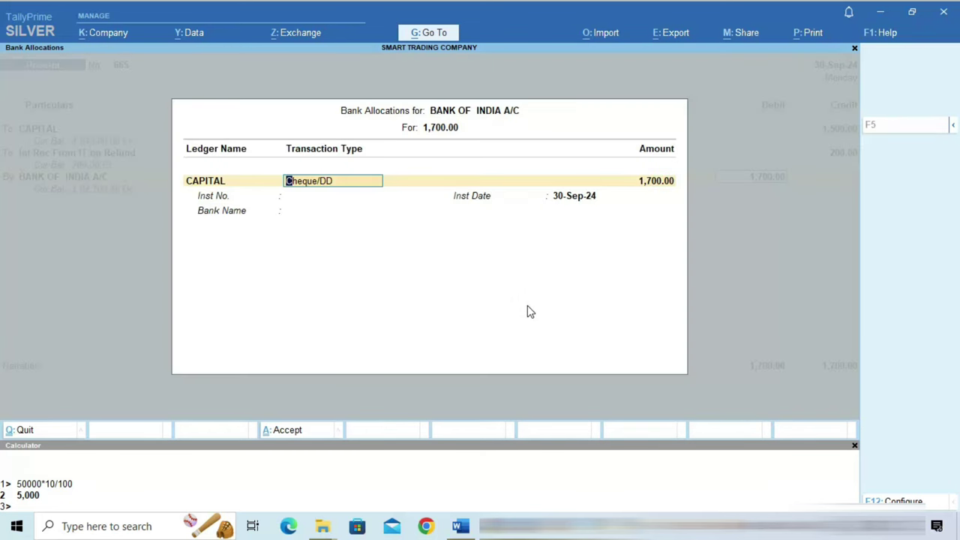
- Accept the bank allocation as Cheque/DD with the instrument date 30-Sep-24, and save the receipt voucher without a narration
{"action": "key", "text": "Return"}
{"action": "key", "text": "Return"}
{"action": "key", "text": "Return"}
{"action": "key", "text": "Return"}
{"action": "key", "text": "Return"}
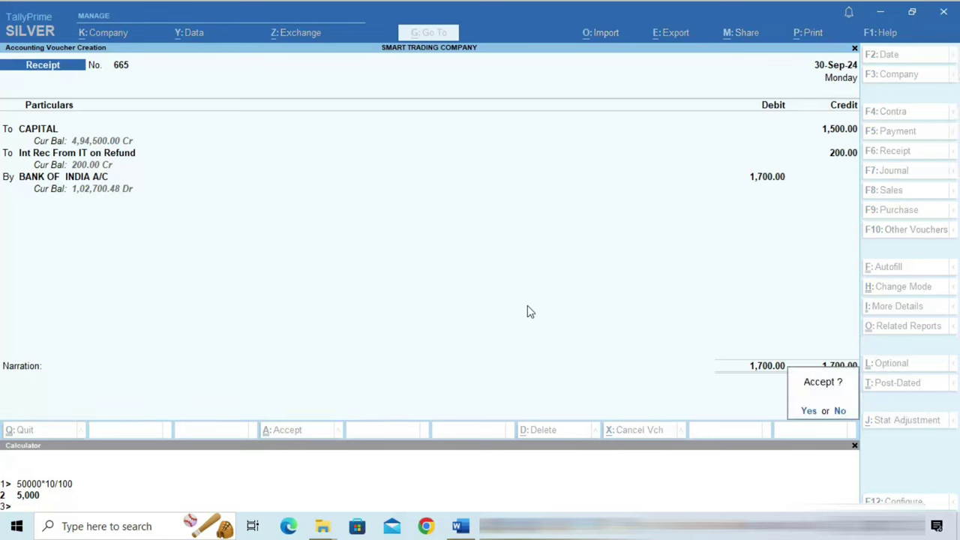
{"action": "key", "text": "y"}
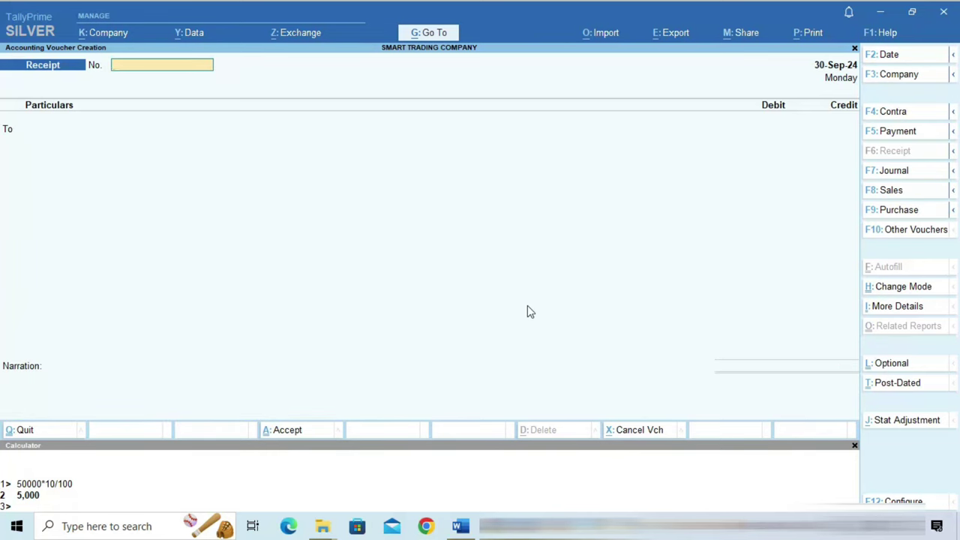
- Open the Balance Sheet in detailed form and check the interest-on-refund ledger under Capital Account
{"action": "key", "text": "Escape"}
{"action": "key", "text": "b"}
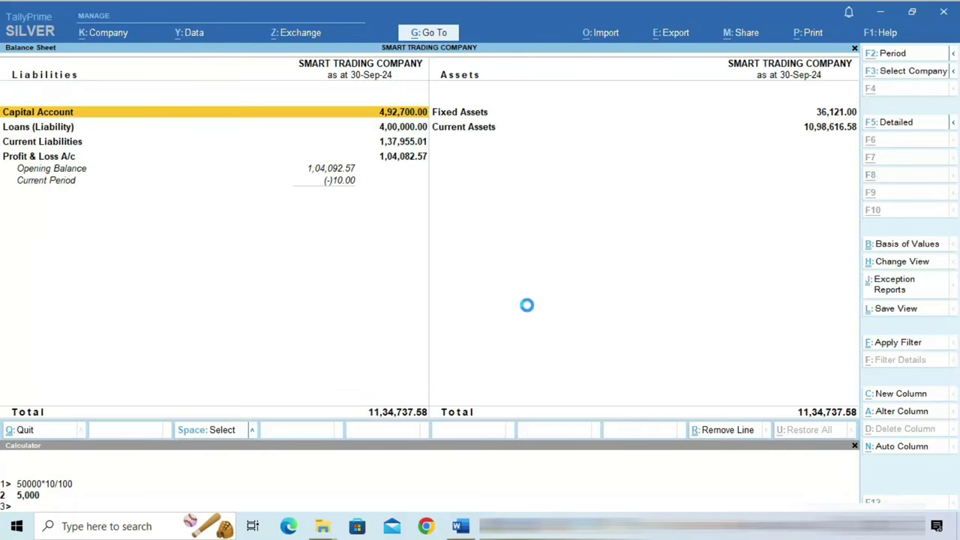
{"action": "key", "text": "alt+F5"}
{"action": "key", "text": "Down"}
{"action": "key", "text": "Down"}
{"action": "key", "text": "Down"}
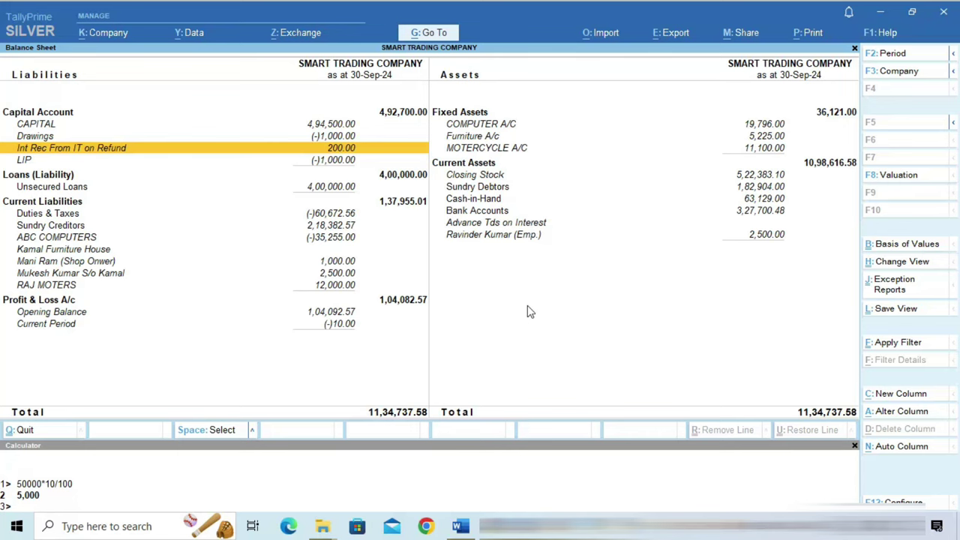
- Open the CAPITAL ledger's September vouchers and review the advance TDS journal, tax payment and refund receipt entries
{"action": "key", "text": "Up"}
{"action": "key", "text": "Up"}
{"action": "key", "text": "Return"}
{"action": "key", "text": "Return"}
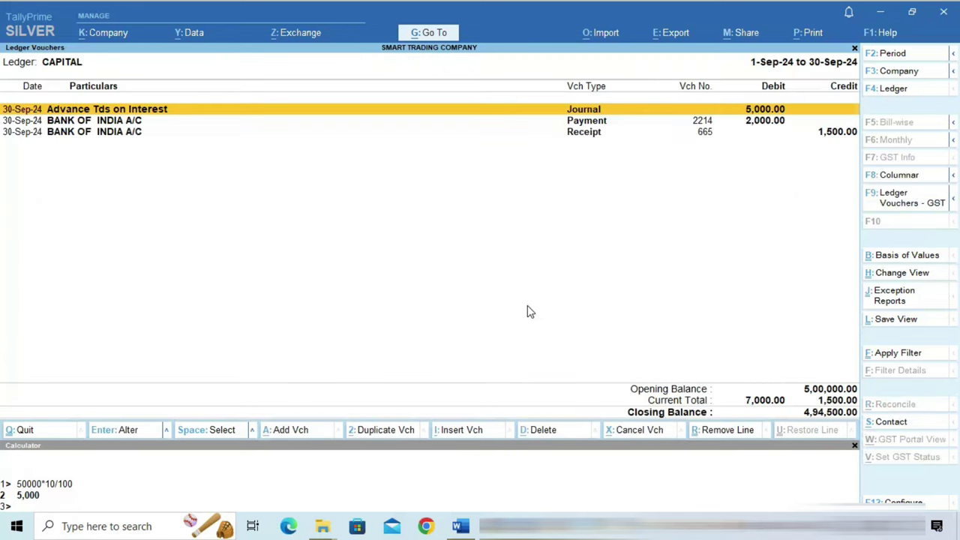
{"action": "key", "text": "Down"}
{"action": "key", "text": "Down"}
{"action": "key", "text": "Up"}
{"action": "key", "text": "Down"}
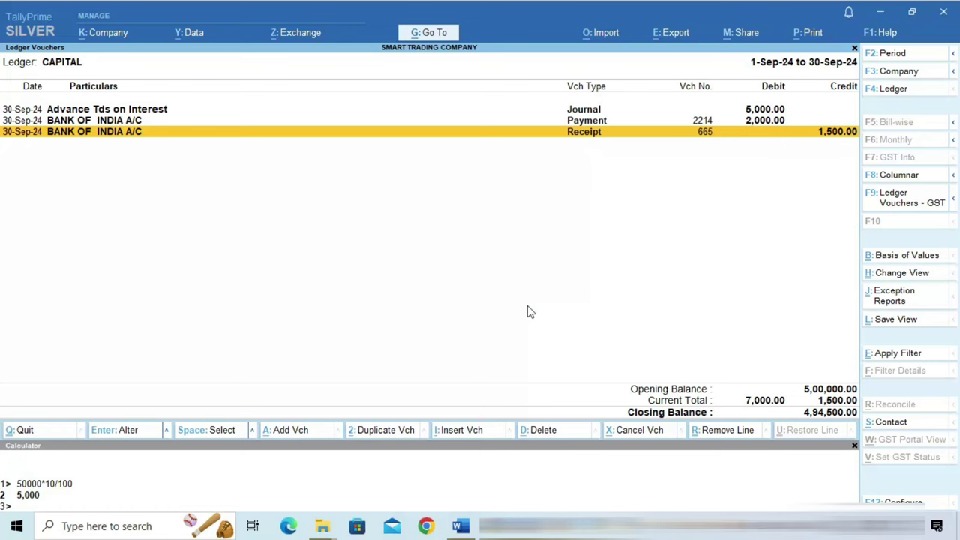
- Switch to the Word computation and handwrite an underlined "24-25" in black ink below the "23-24" note, with a connecting line
{"action": "left_click", "coordinate": [460, 528]}
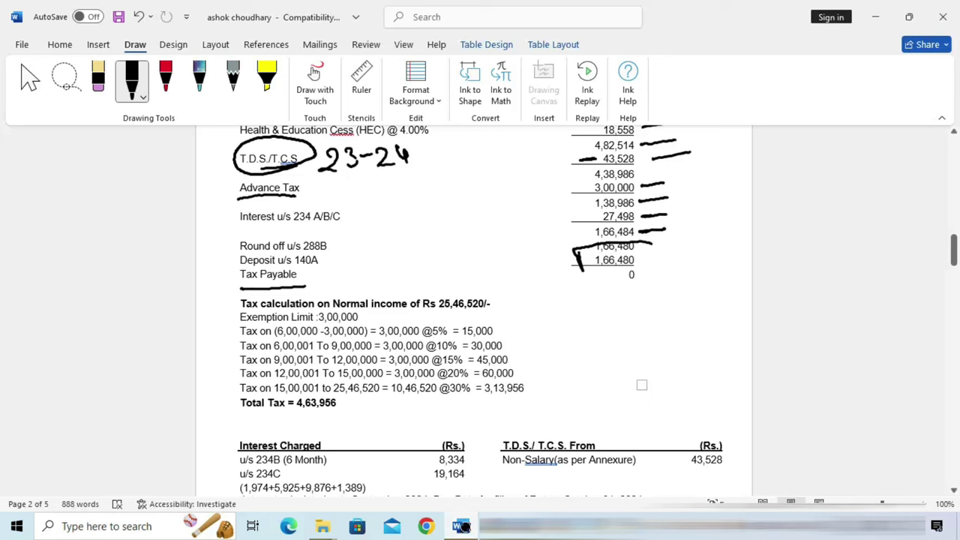
{"action": "mouse_move", "coordinate": [448, 141]}
{"action": "left_mouse_down"}
{"action": "mouse_move", "coordinate": [461, 192]}
{"action": "mouse_move", "coordinate": [446, 216]}
{"action": "left_mouse_up"}
{"action": "mouse_move", "coordinate": [379, 234]}
{"action": "left_mouse_down"}
{"action": "mouse_move", "coordinate": [399, 256]}
{"action": "mouse_move", "coordinate": [423, 230]}
{"action": "mouse_move", "coordinate": [425, 247]}
{"action": "left_mouse_up"}
{"action": "left_click_drag", "start_coordinate": [437, 237], "coordinate": [471, 234]}
{"action": "mouse_move", "coordinate": [477, 227]}
{"action": "left_mouse_down"}
{"action": "mouse_move", "coordinate": [489, 213]}
{"action": "mouse_move", "coordinate": [374, 287]}
{"action": "left_mouse_up"}
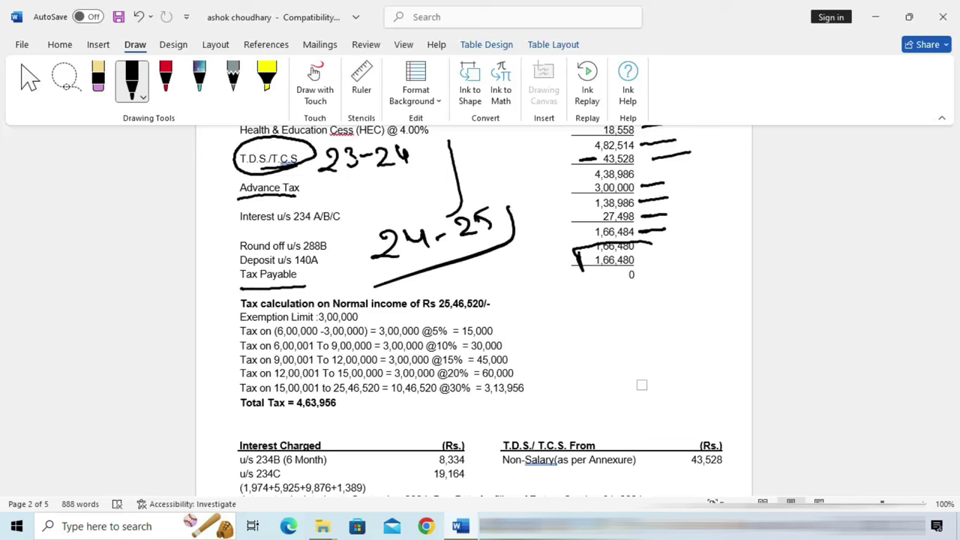
- Handwrite a short note in black ink below the Tax Payable amount and underline it twice
{"action": "mouse_move", "coordinate": [552, 291]}
{"action": "left_mouse_down"}
{"action": "mouse_move", "coordinate": [552, 307]}
{"action": "mouse_move", "coordinate": [579, 321]}
{"action": "left_mouse_up"}
{"action": "mouse_move", "coordinate": [616, 294]}
{"action": "left_mouse_down"}
{"action": "mouse_move", "coordinate": [618, 309]}
{"action": "mouse_move", "coordinate": [641, 323]}
{"action": "left_mouse_up"}
{"action": "left_click_drag", "start_coordinate": [534, 349], "coordinate": [665, 318]}
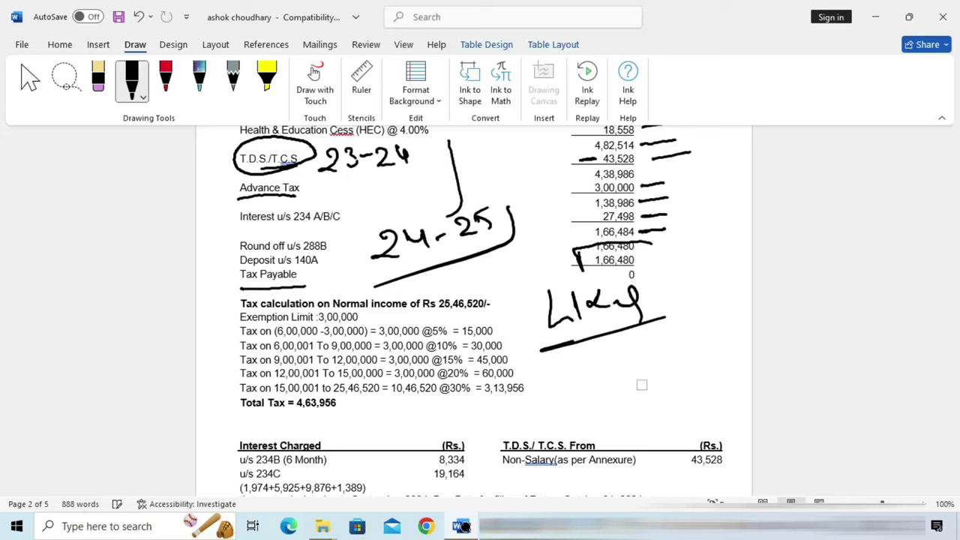
{"action": "mouse_move", "coordinate": [564, 294]}
{"action": "left_mouse_down"}
{"action": "mouse_move", "coordinate": [548, 342]}
{"action": "mouse_move", "coordinate": [642, 313]}
{"action": "left_mouse_up"}
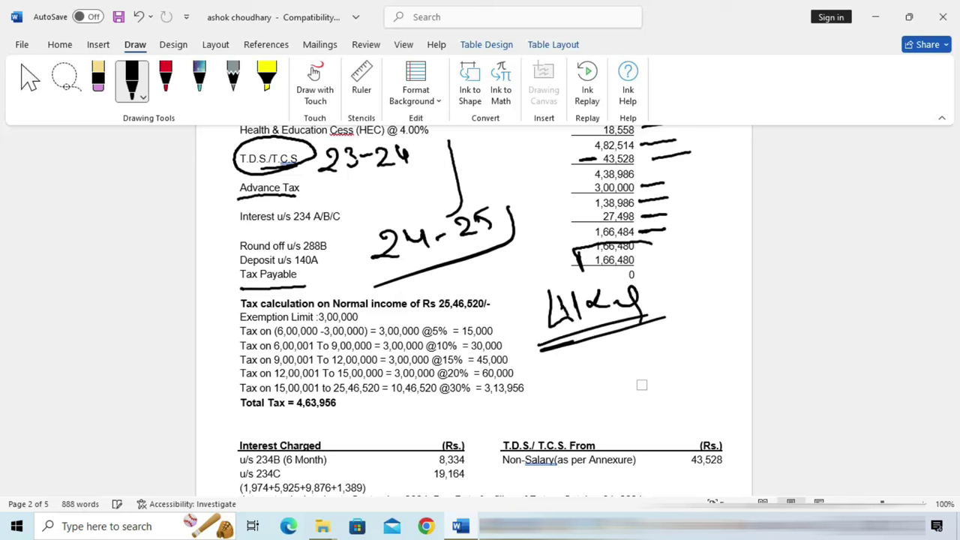